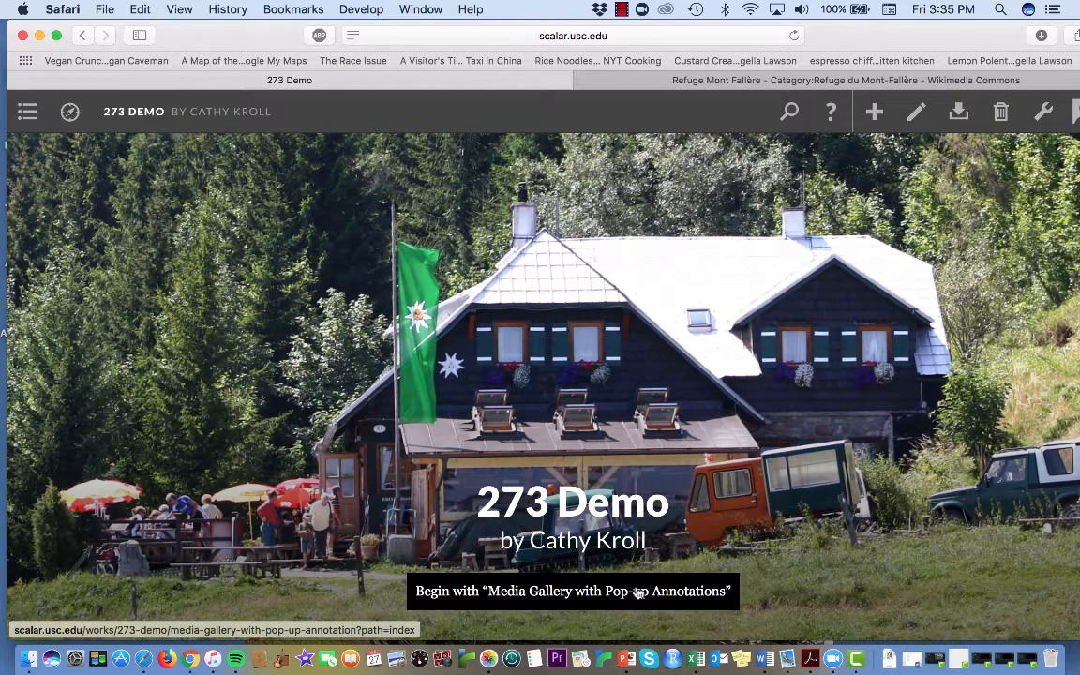
Step: Switch to Microsoft Word and create a new blank document
click(766, 659)
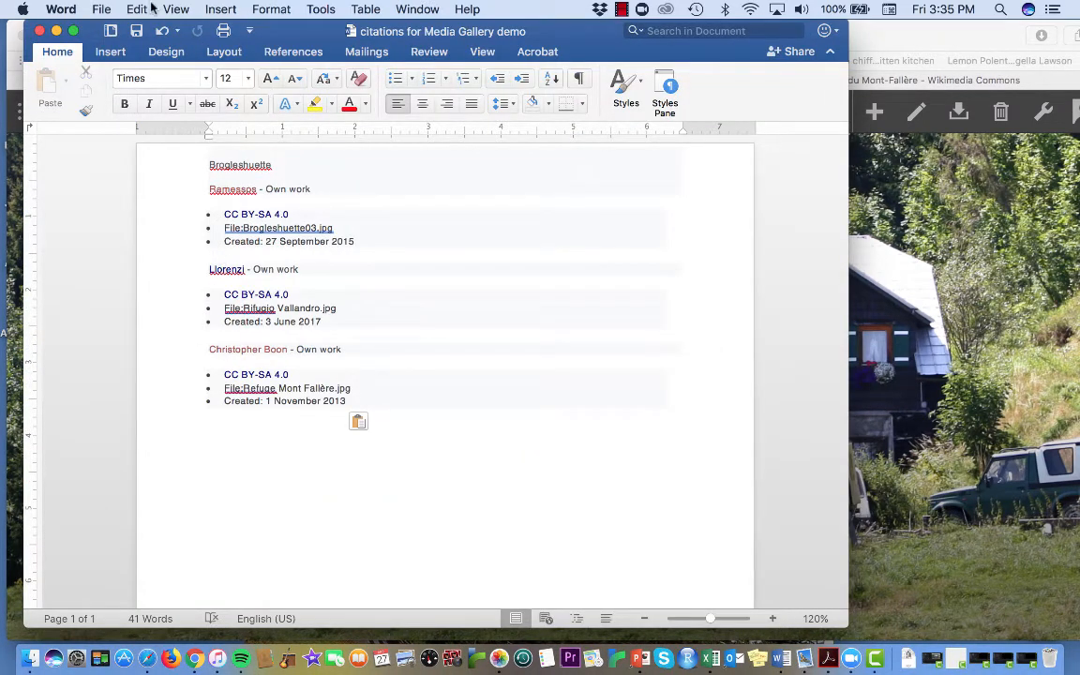
click(103, 11)
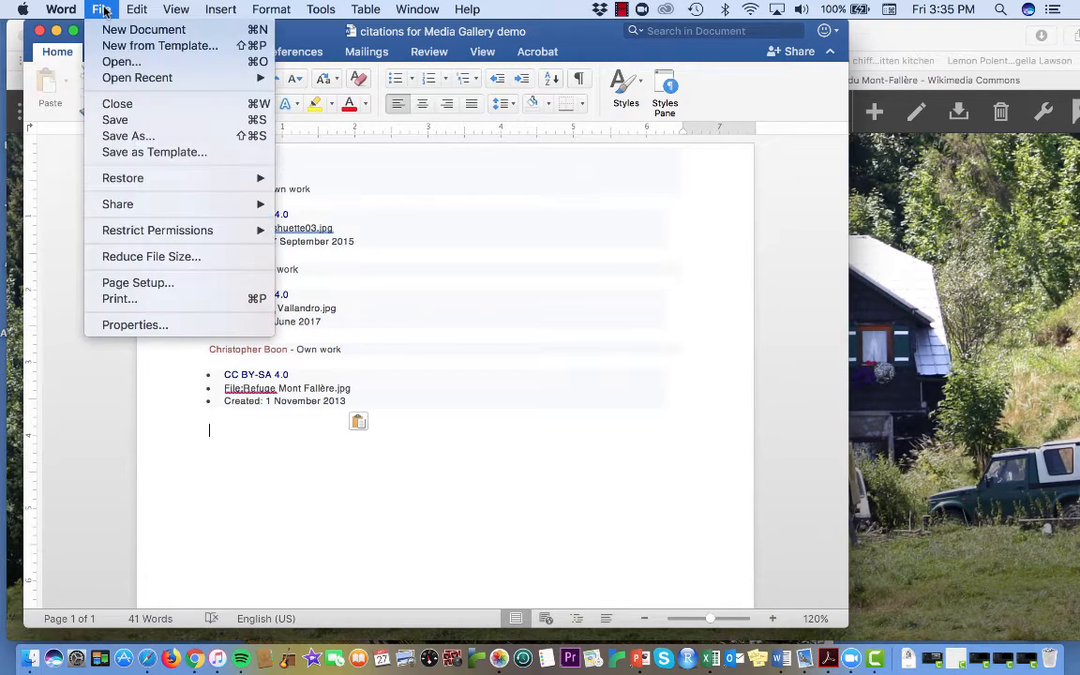
click(118, 30)
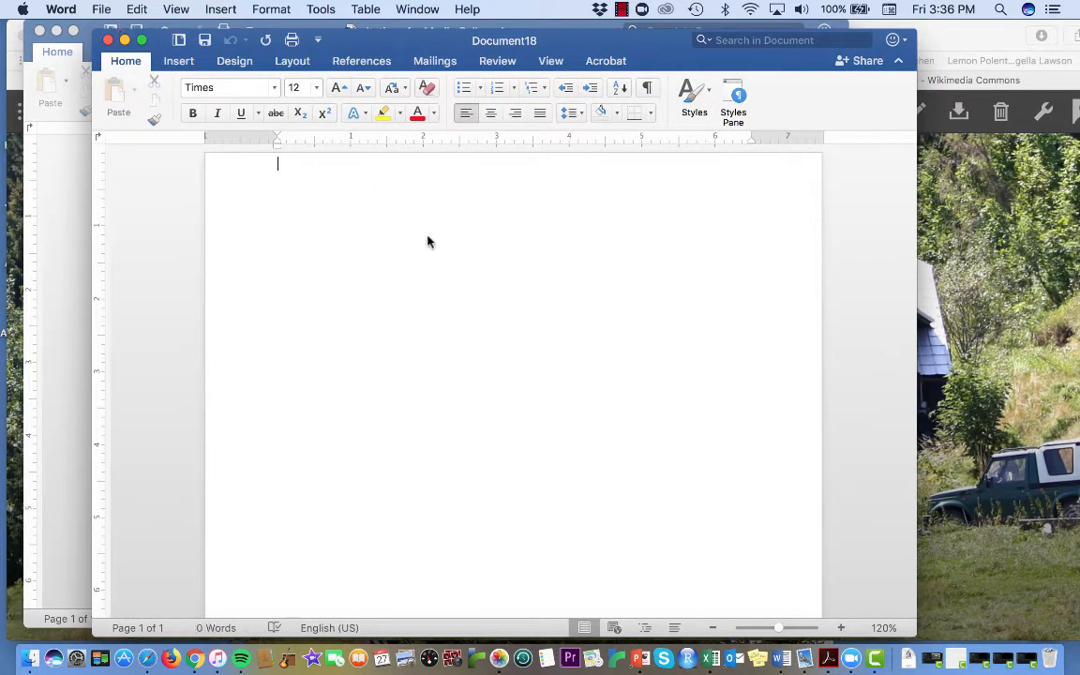
Step: Insert the picture Brogleshuette03.jpg from the Desktop into the blank document
click(222, 10)
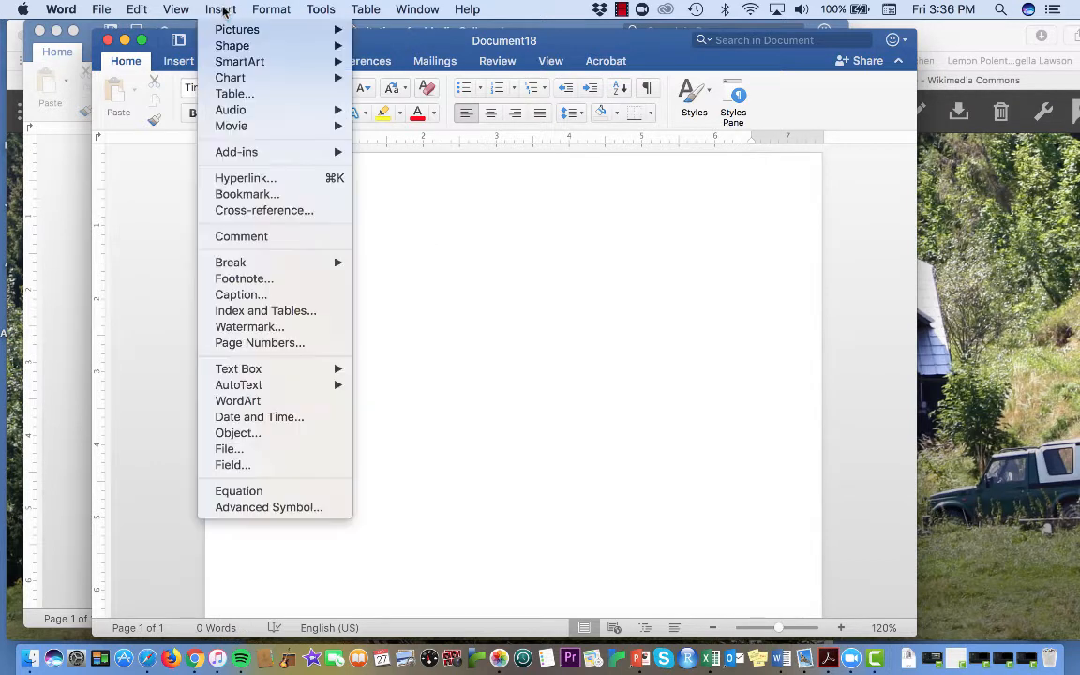
mouse_move(232, 31)
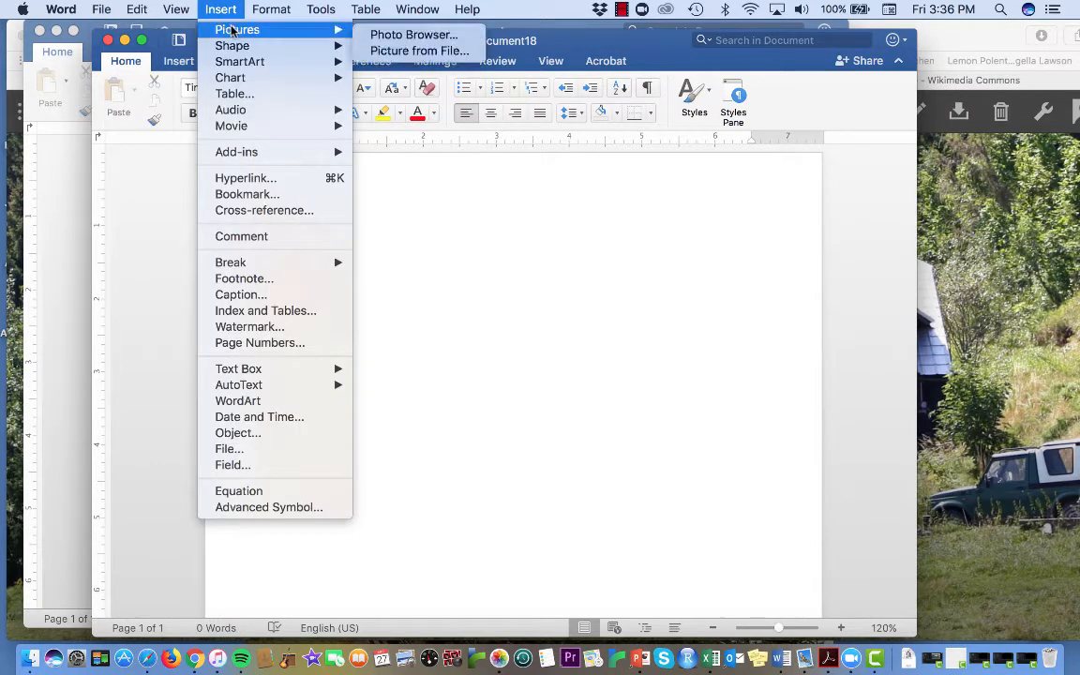
click(380, 52)
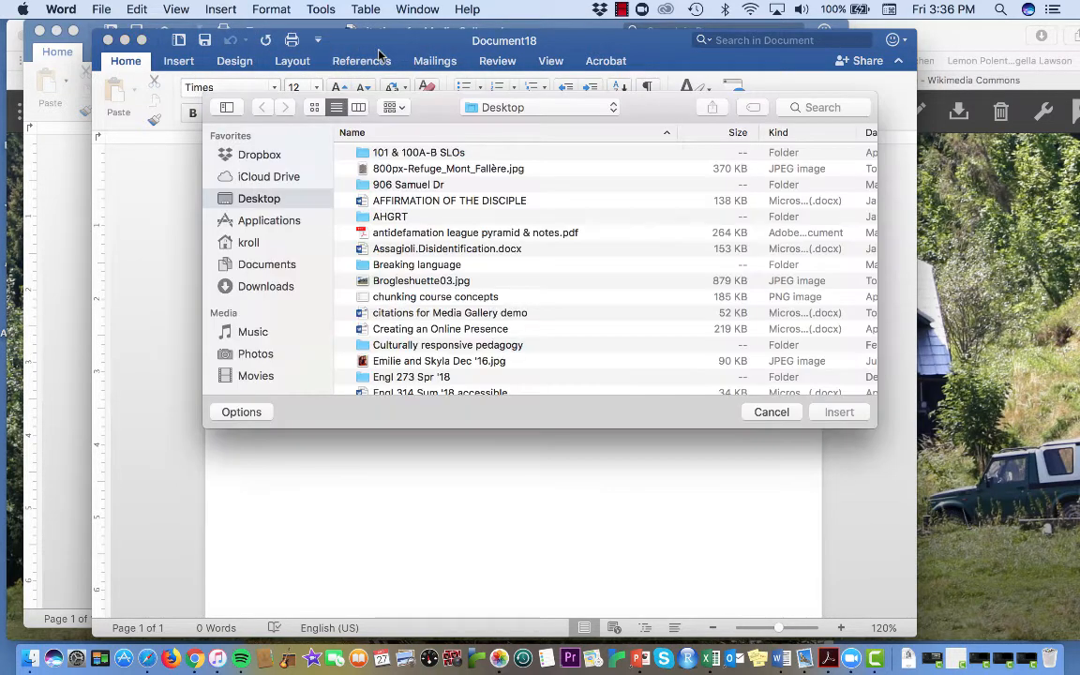
scroll(481, 293, down, 10)
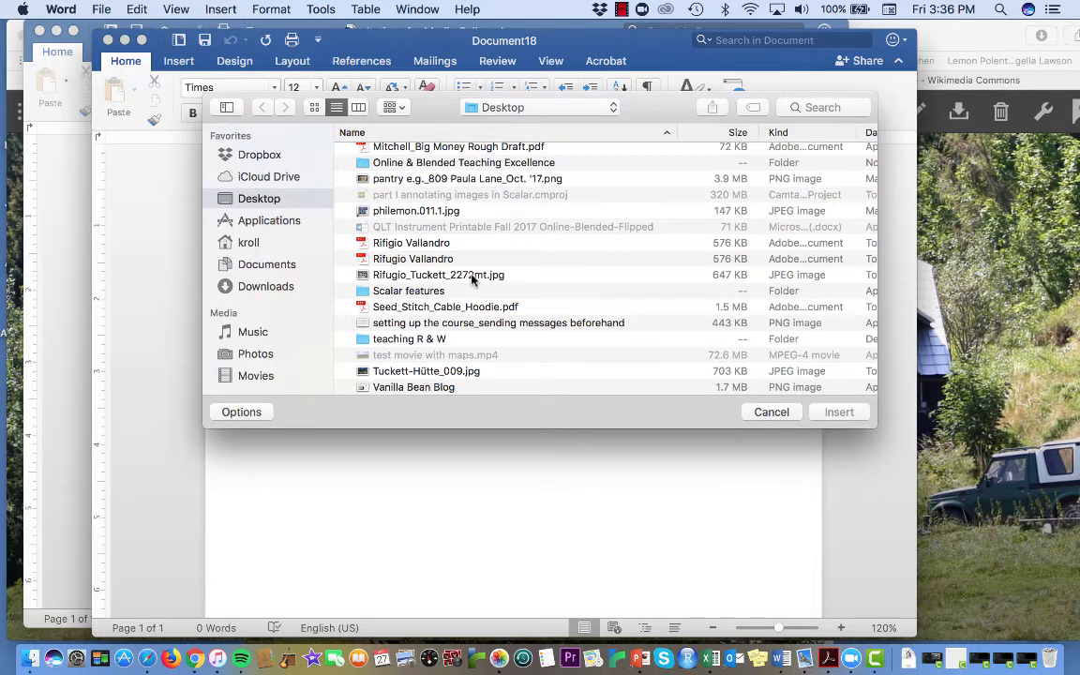
scroll(471, 278, up, 10)
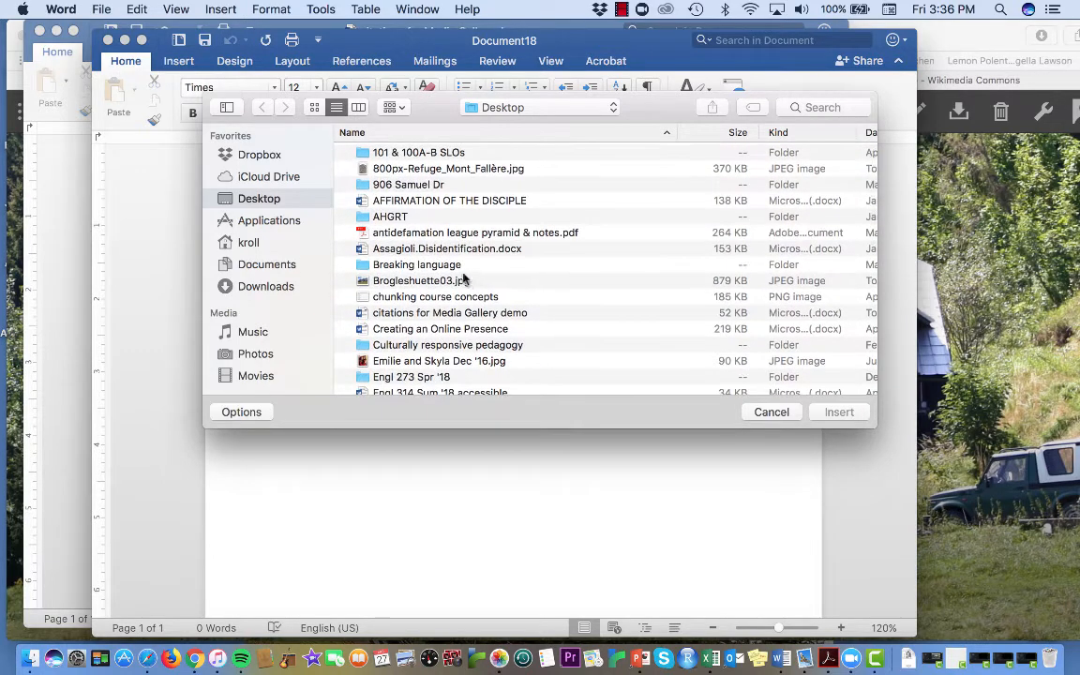
click(454, 281)
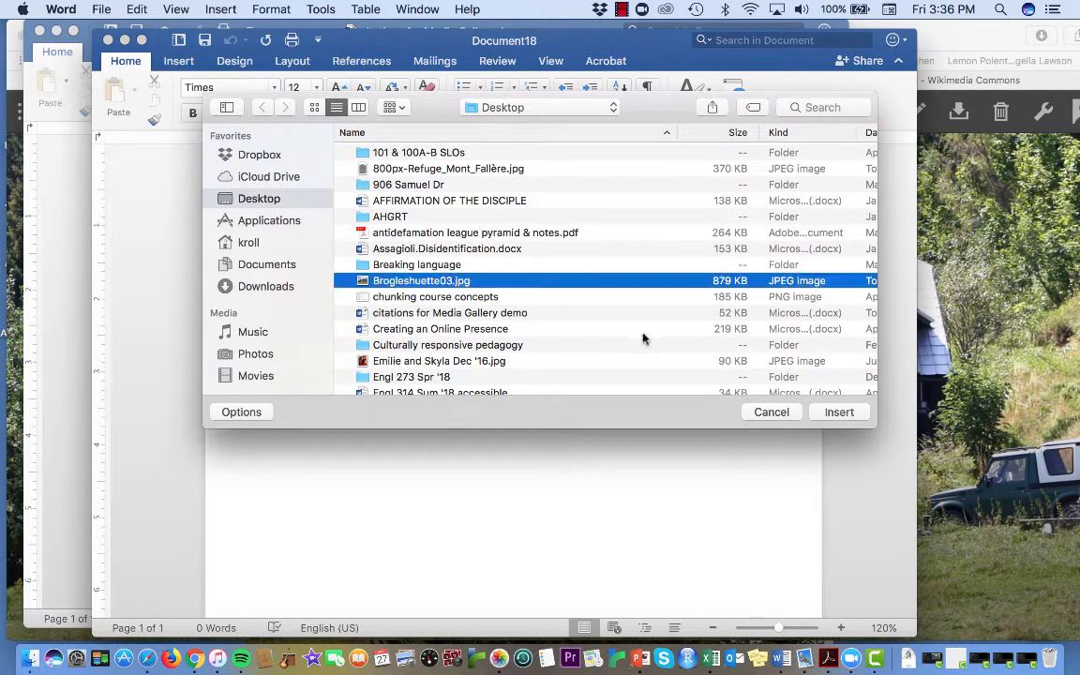
click(839, 412)
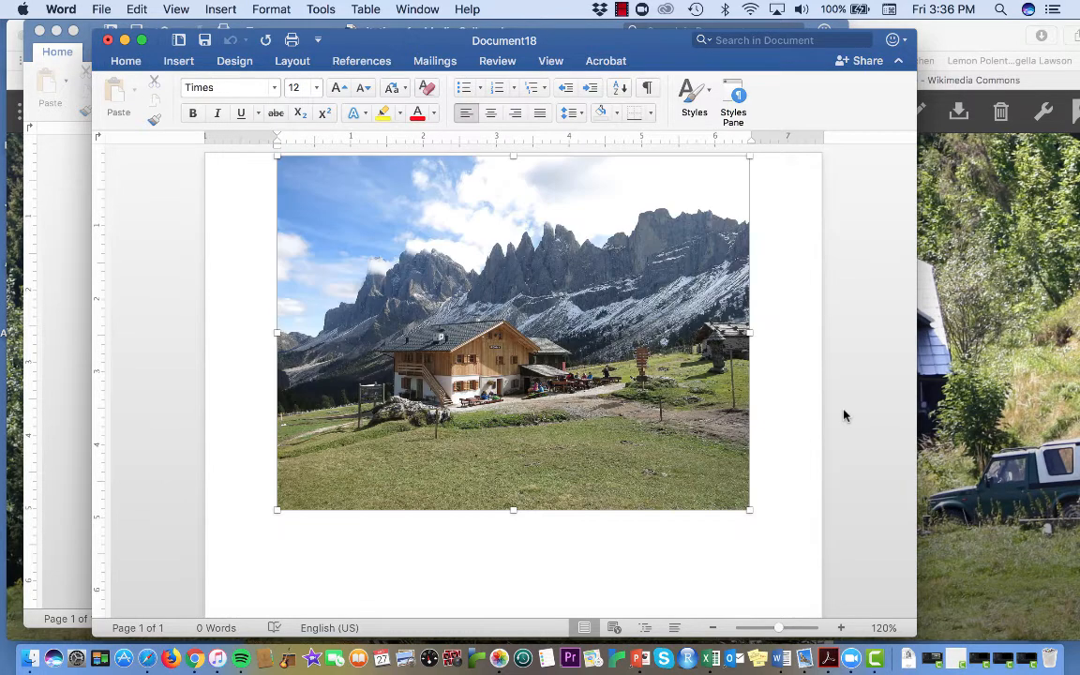
click(780, 531)
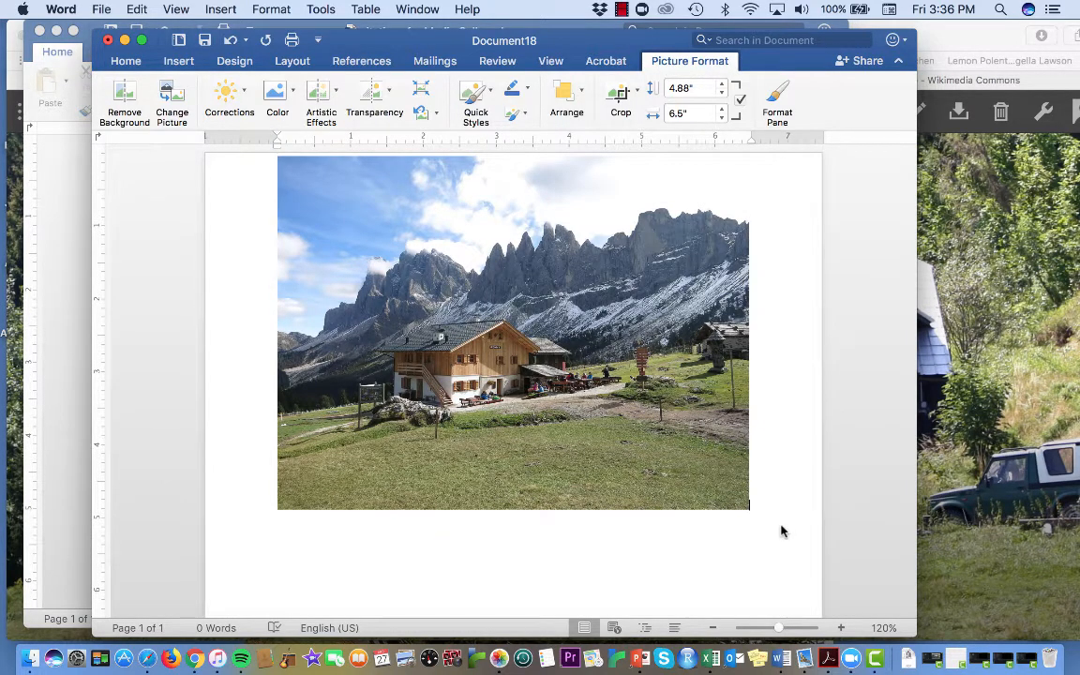
Step: Insert a text box in the empty area beneath the mountain hut picture
click(584, 540)
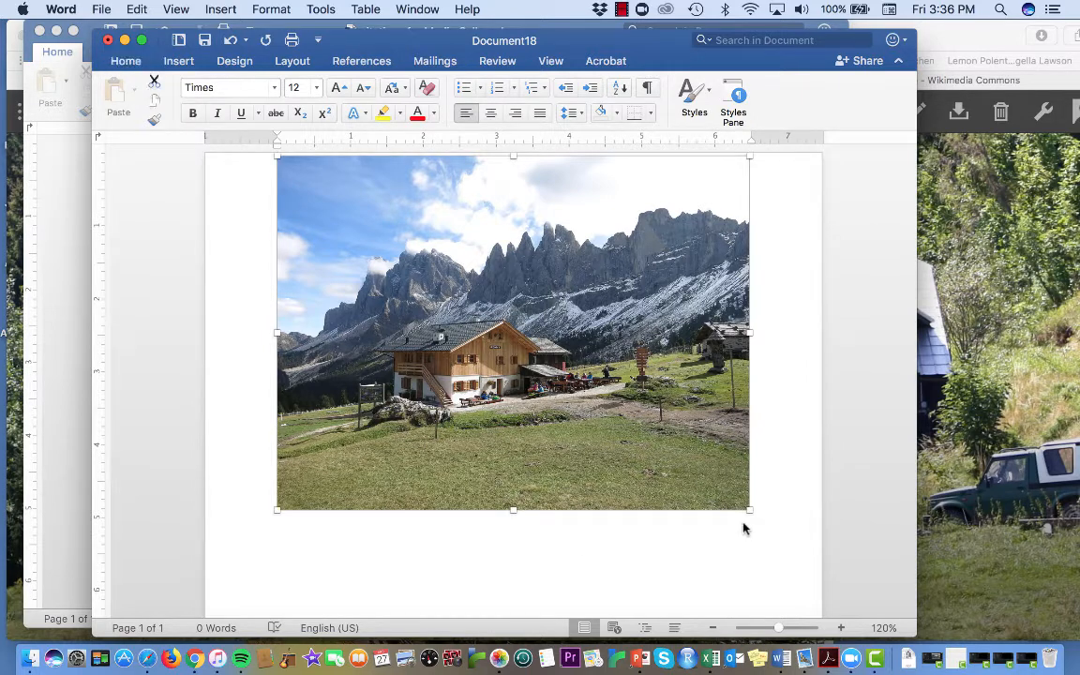
click(220, 9)
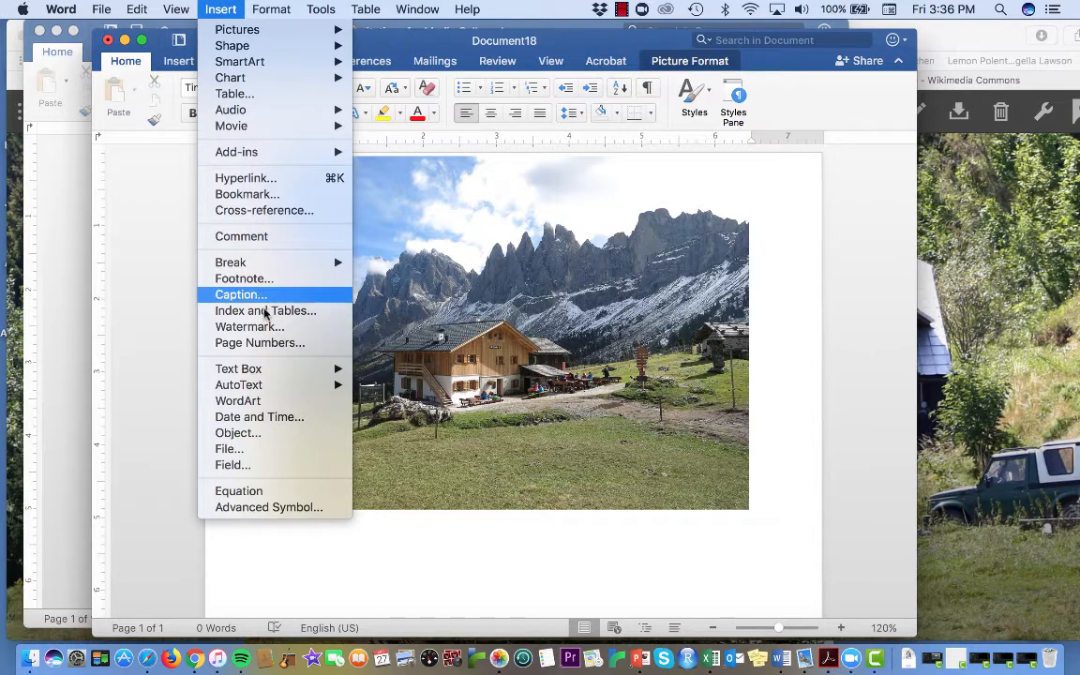
mouse_move(265, 372)
click(389, 368)
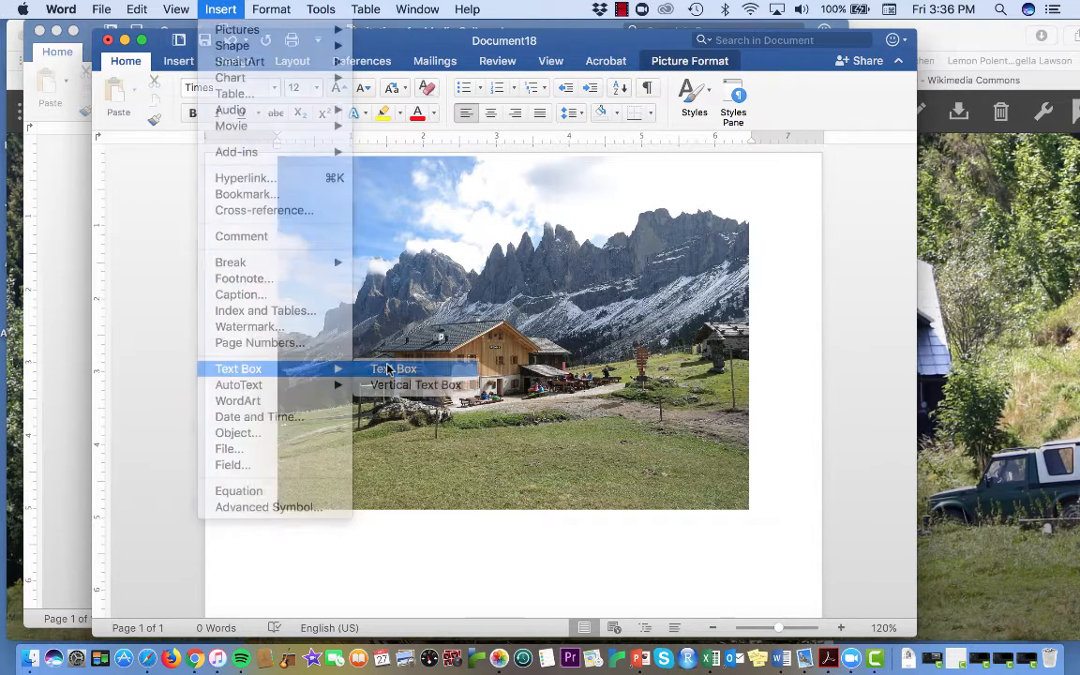
click(383, 543)
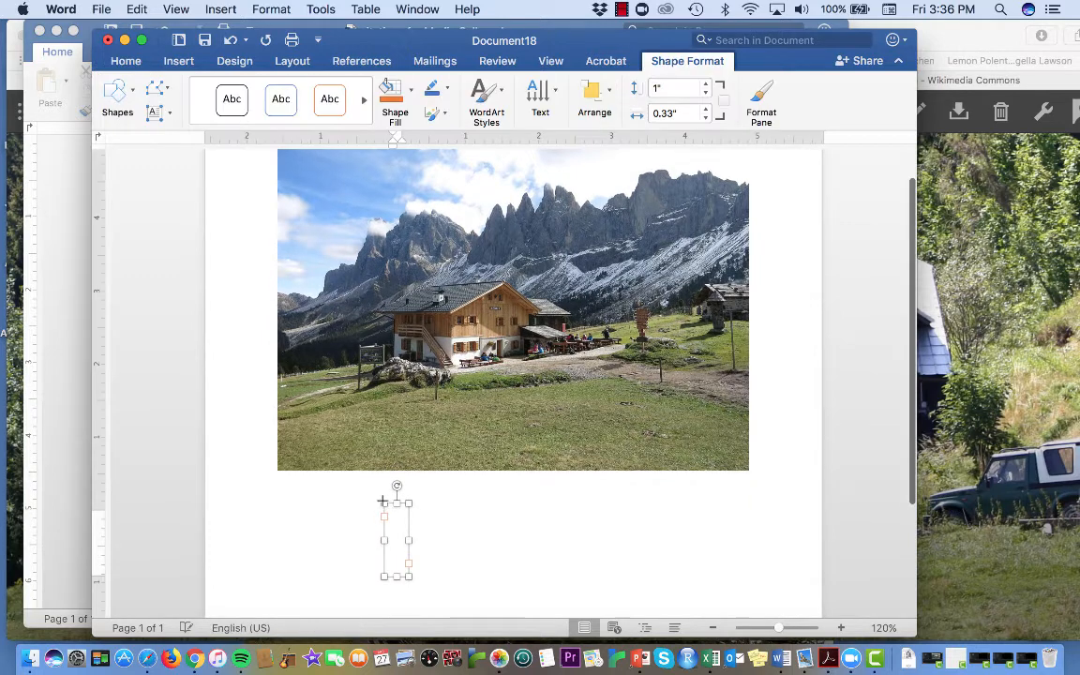
Step: Enlarge the text box to the picture's width, about 6.5" wide and 3.38" high
drag(383, 503, 276, 477)
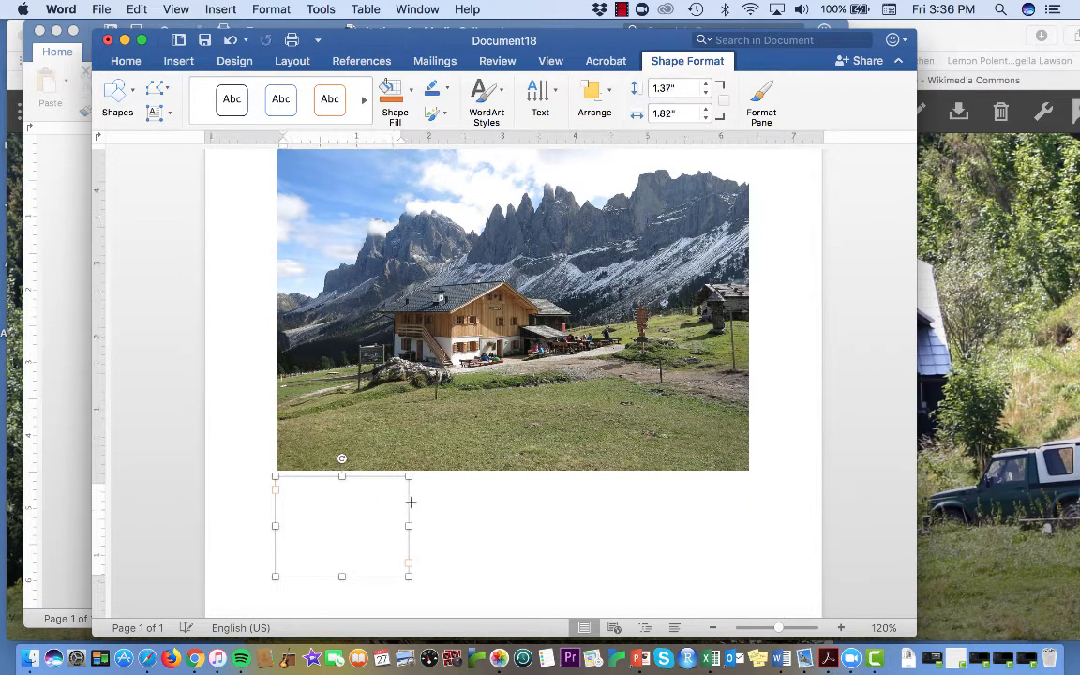
drag(409, 476, 747, 475)
scroll(669, 519, down, 1)
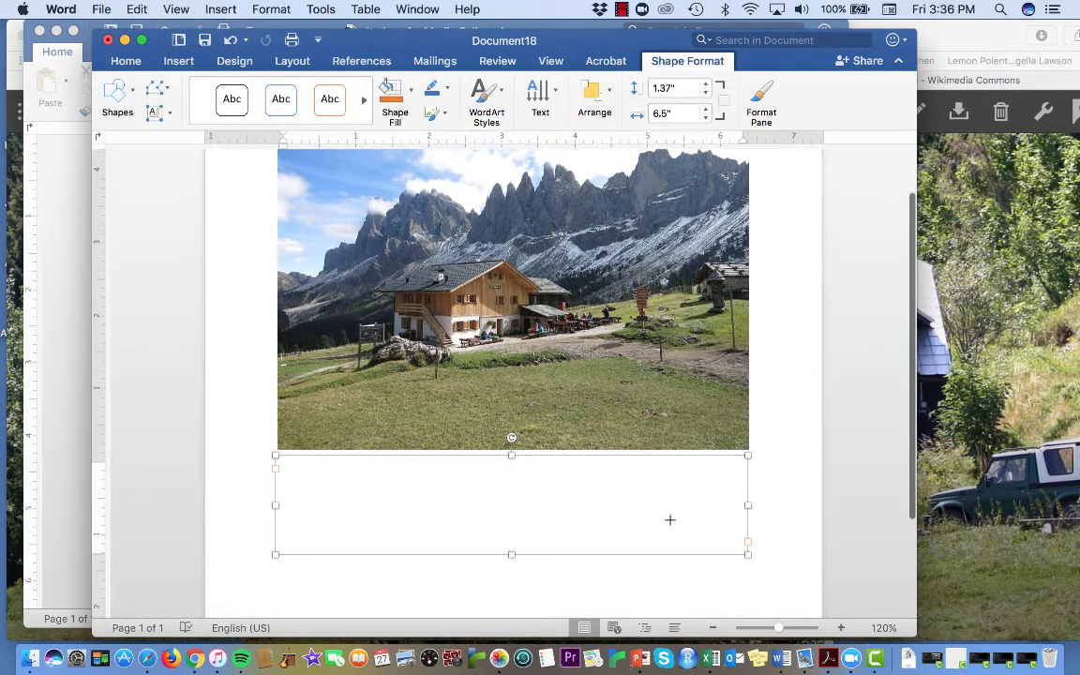
drag(511, 554, 511, 587)
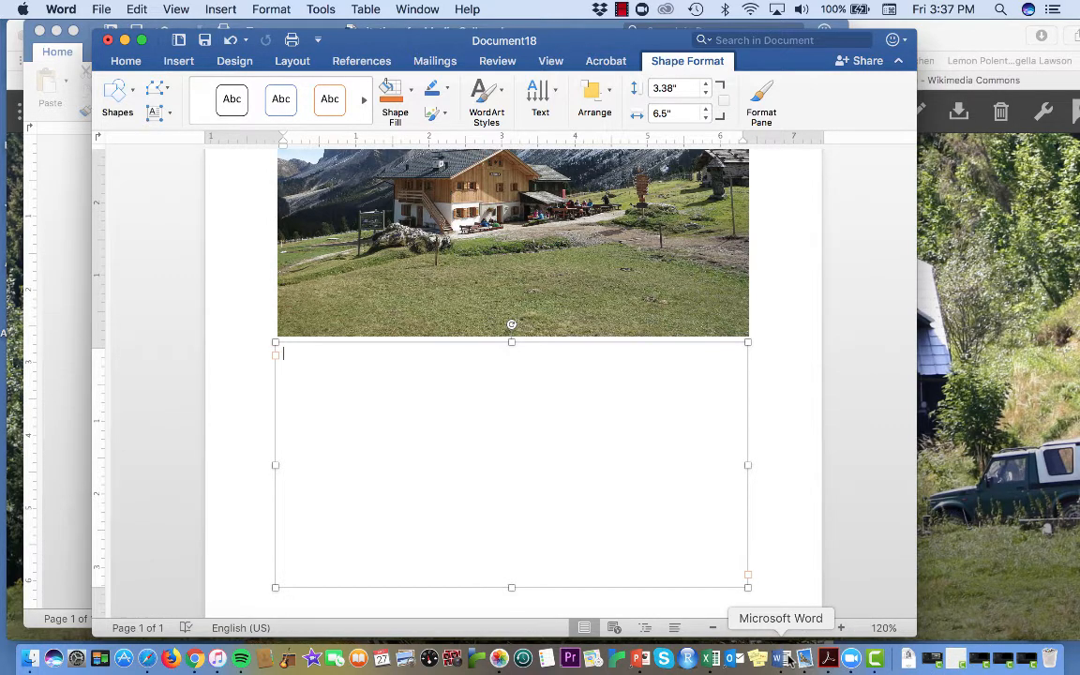
Step: Move the new document's window aside so the citations for Media Gallery demo document can be read beside it
click(101, 10)
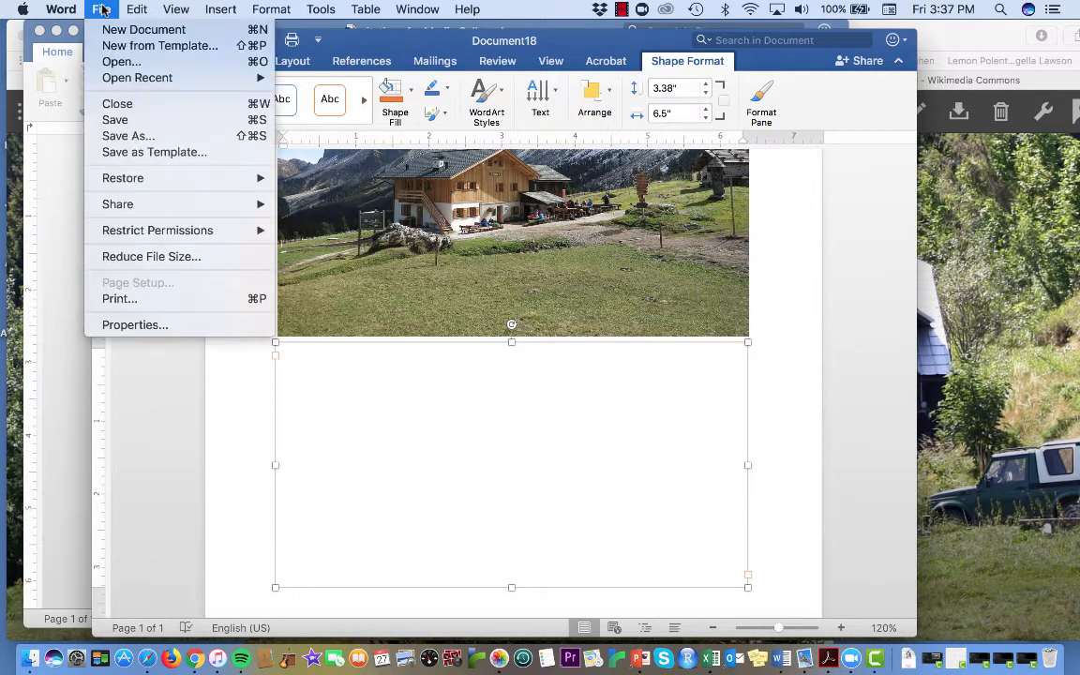
click(47, 157)
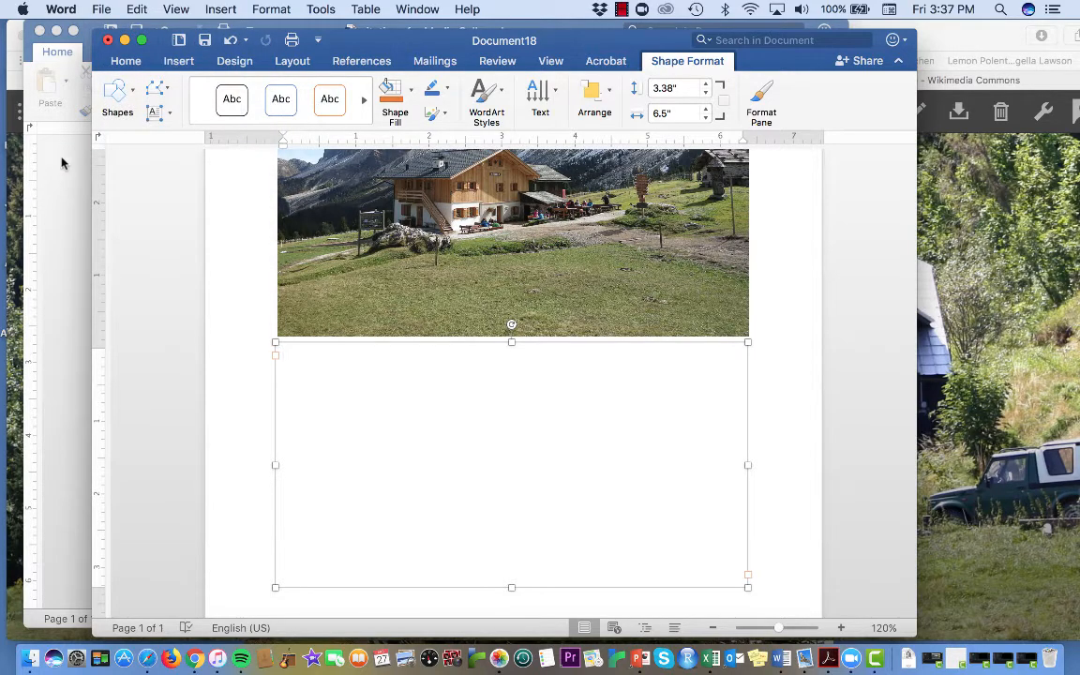
drag(154, 42, 241, 325)
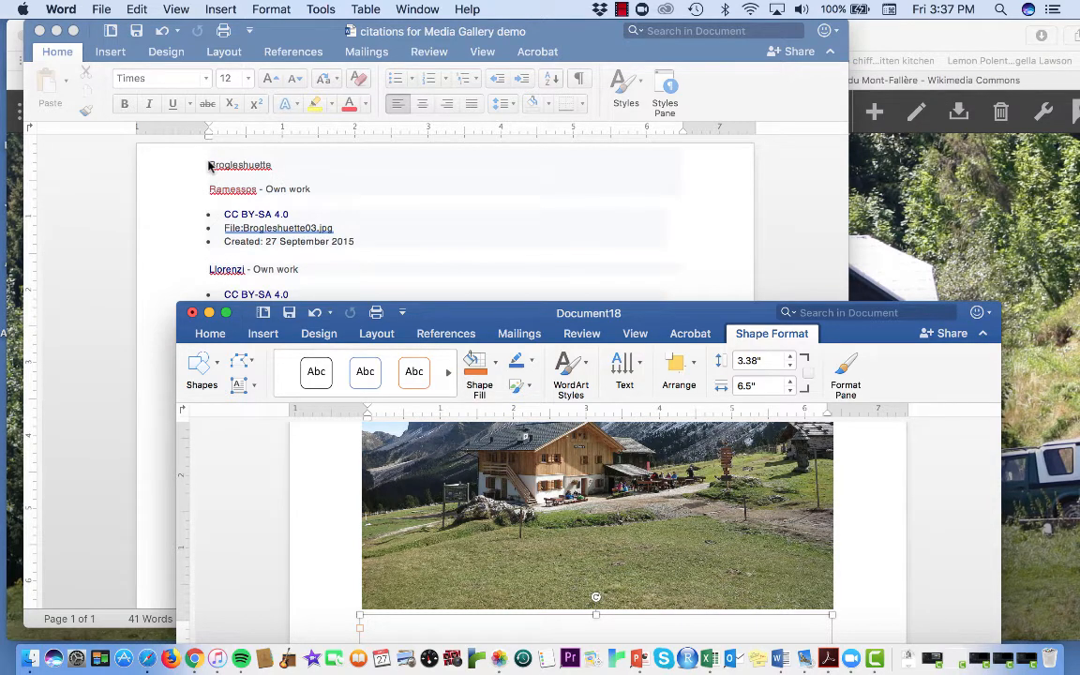
drag(453, 319, 687, 117)
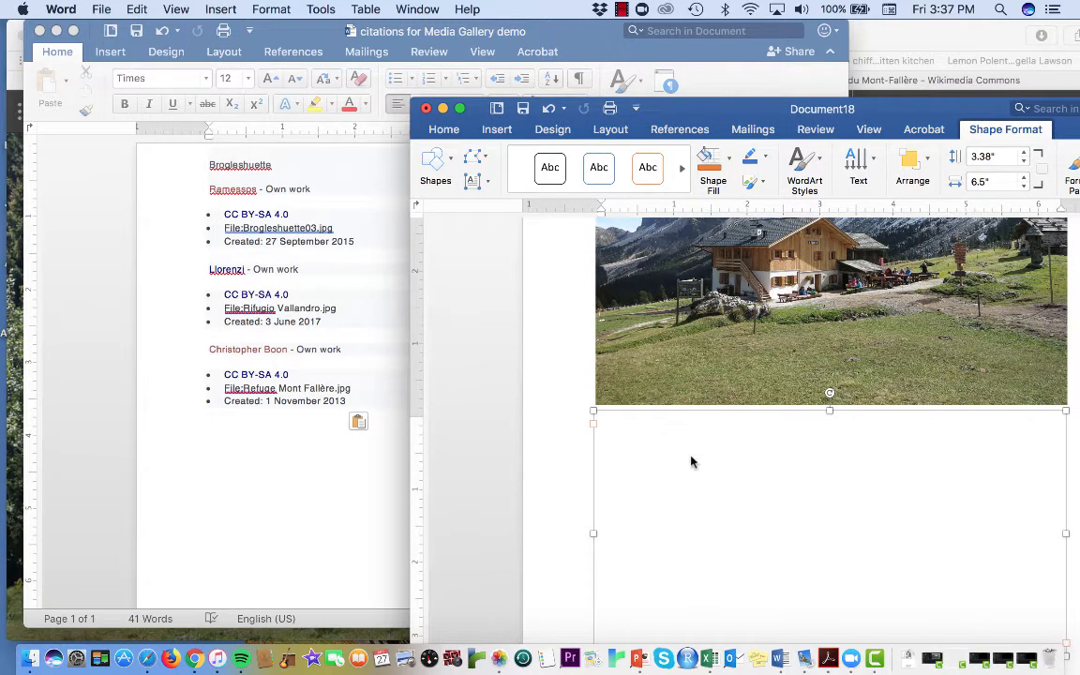
Step: Start the picture's citation in the text box with the photographer's name followed by the title "Brogelshuette."
scroll(692, 460, down, 1)
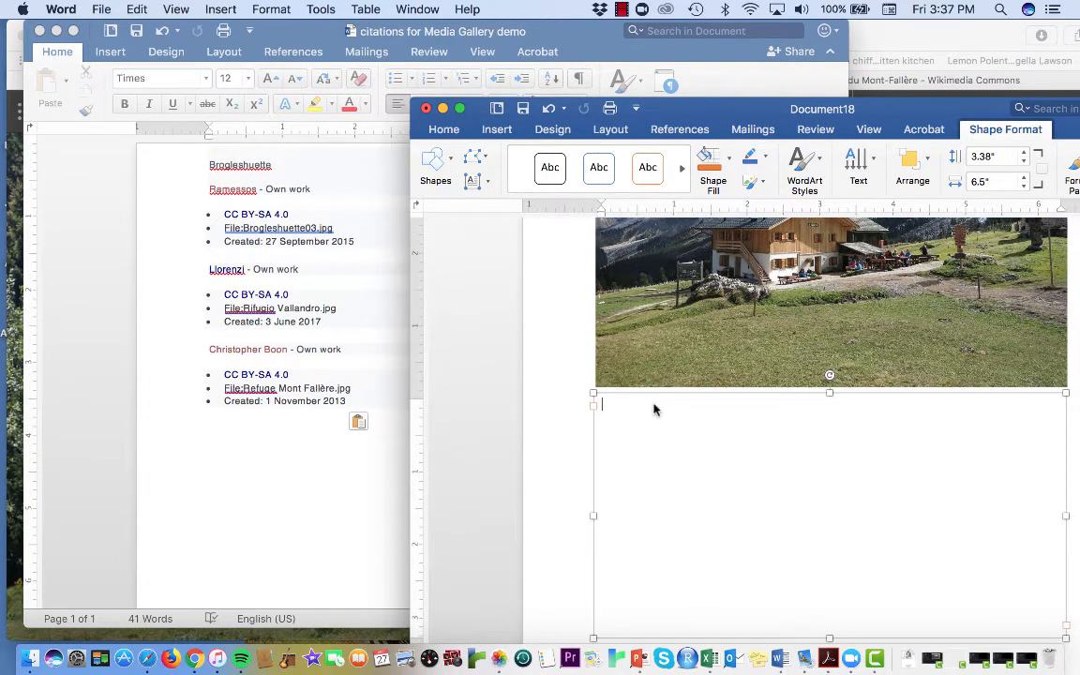
text(Ram)
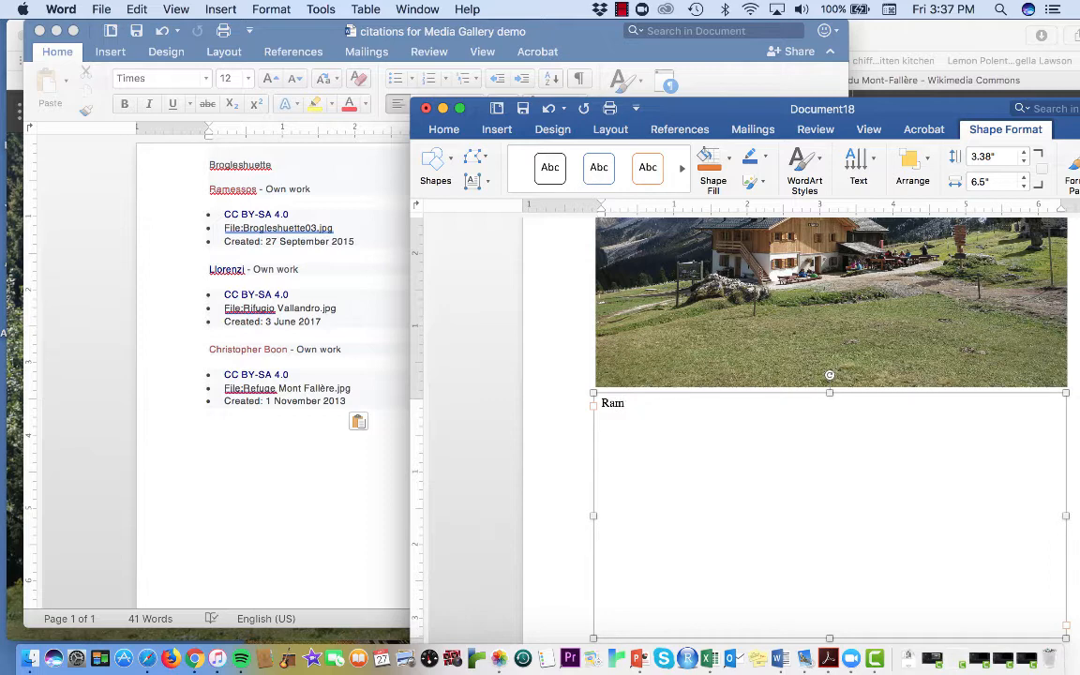
text(essos, Brogelsh)
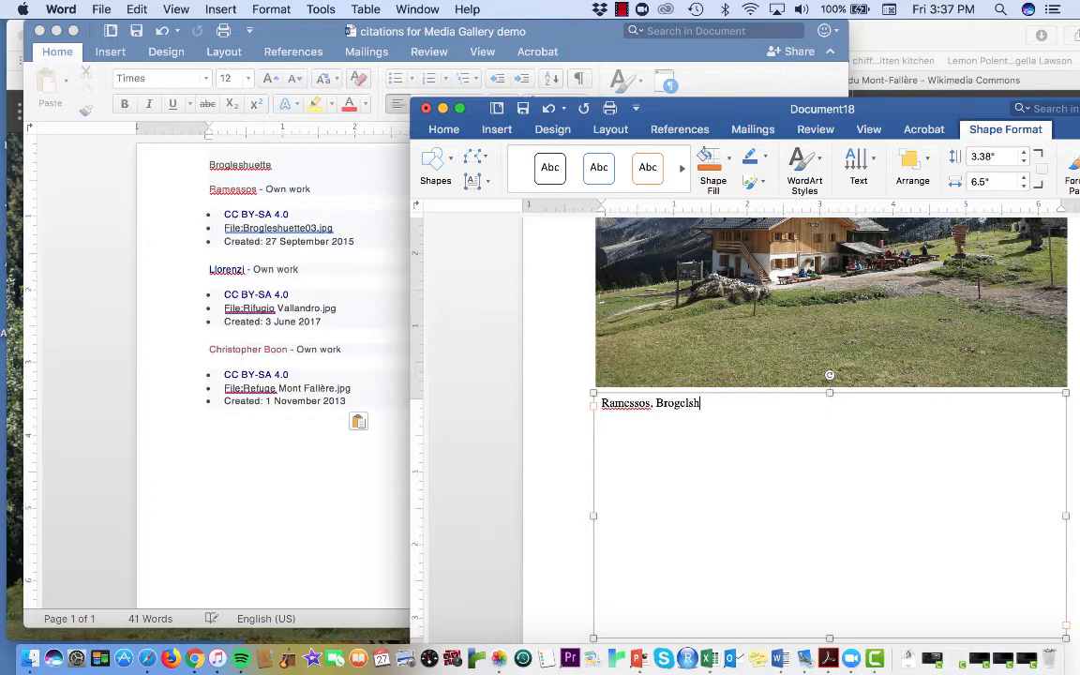
text(uette)
text(. 2015. W)
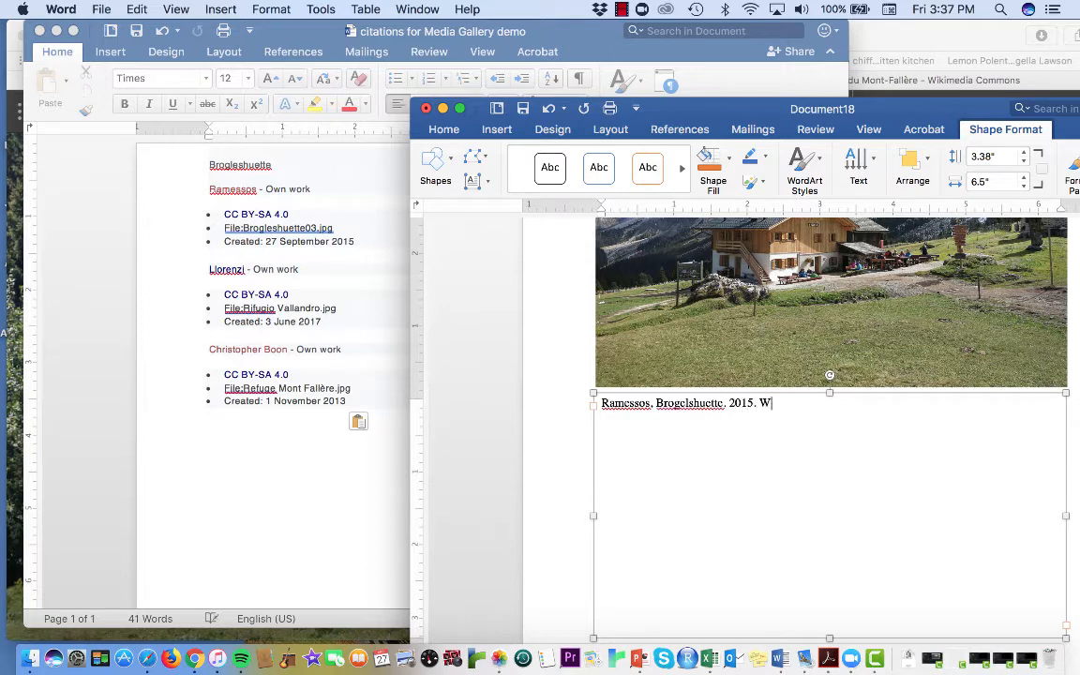
text(ikimedia com)
Step: Complete the citation with "2015. Wikimedia Commons. CC BY-SA 4.0." and start a new line below it
key(BackSpace)
key(BackSpace)
key(BackSpace)
text(Commons. CC BY-SA 4.0.)
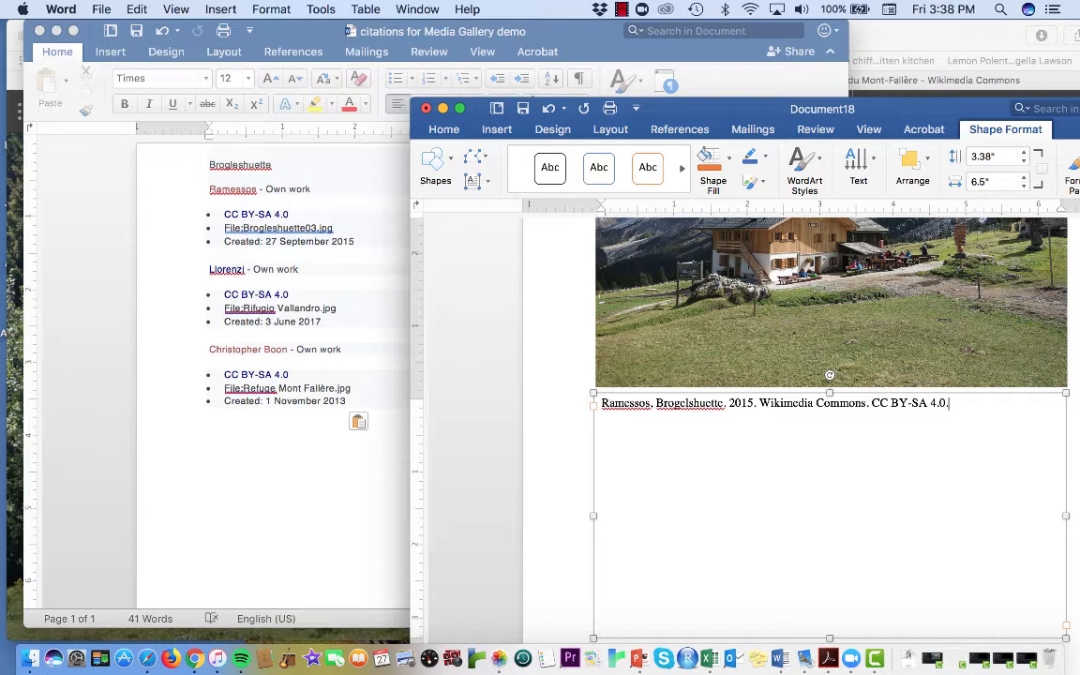
key(Return)
Step: Minimize the citations document and move the new document's window back so it is fully on screen
click(55, 31)
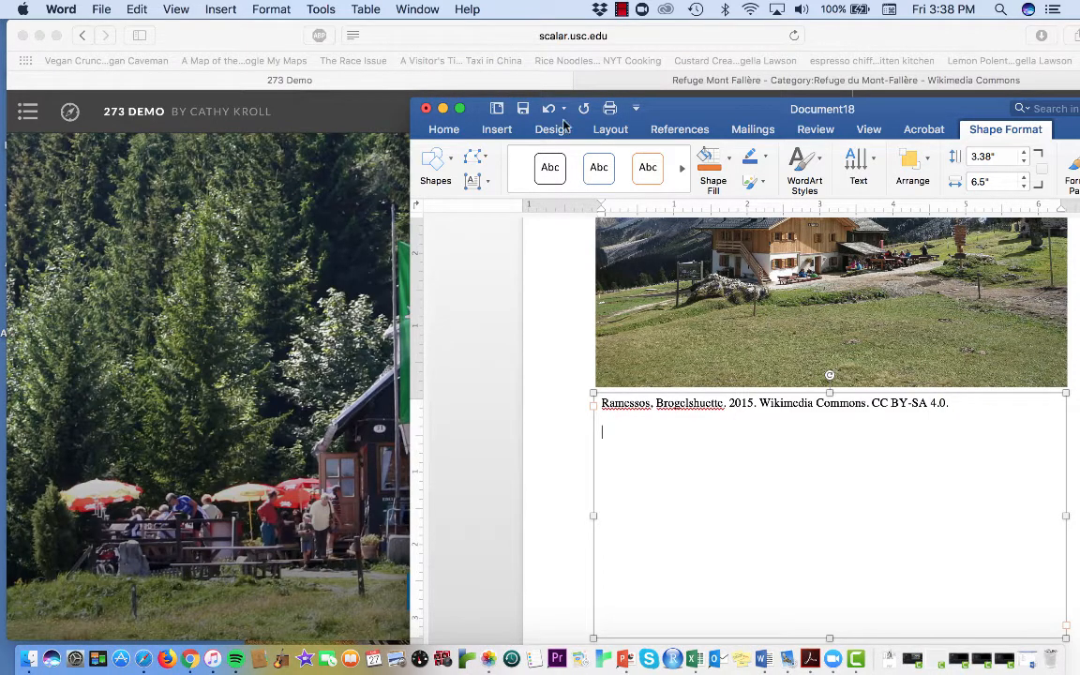
drag(665, 114, 279, 38)
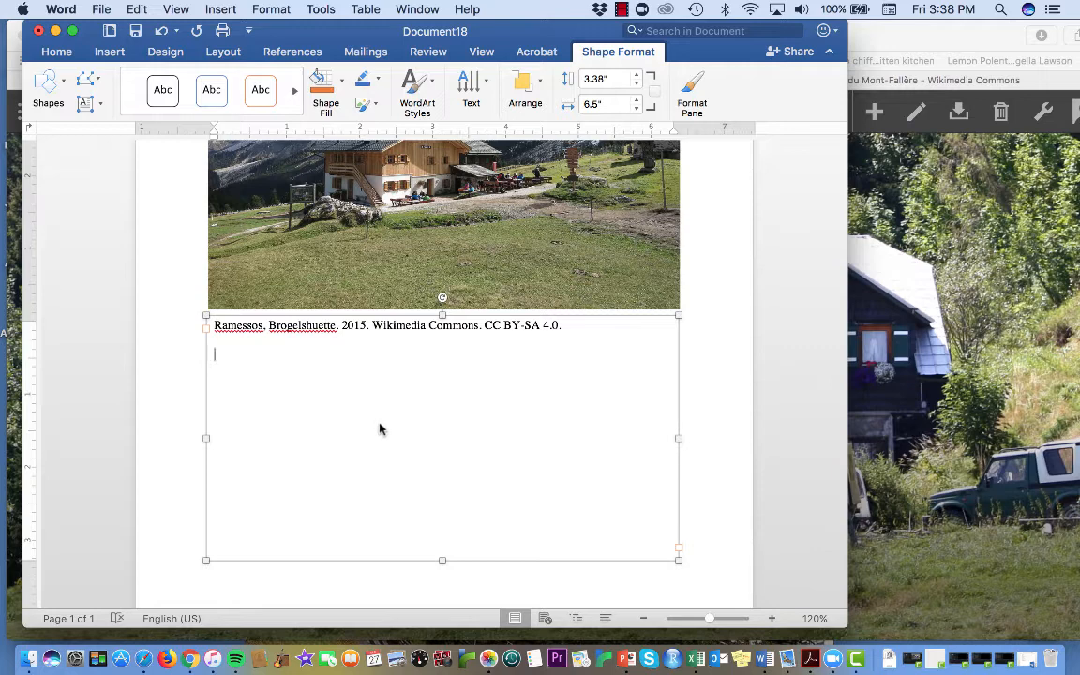
Step: Begin the description below the citation in the text box with "The Brogelshuette refuge is located in the"
scroll(380, 429, up, 2)
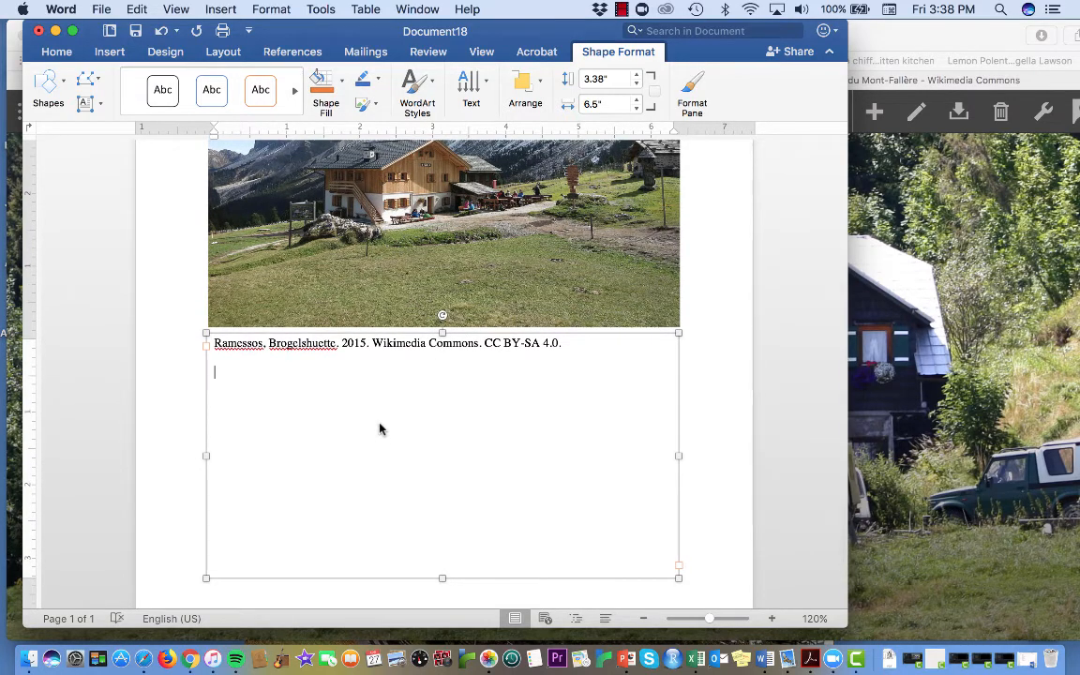
scroll(379, 429, up, 3)
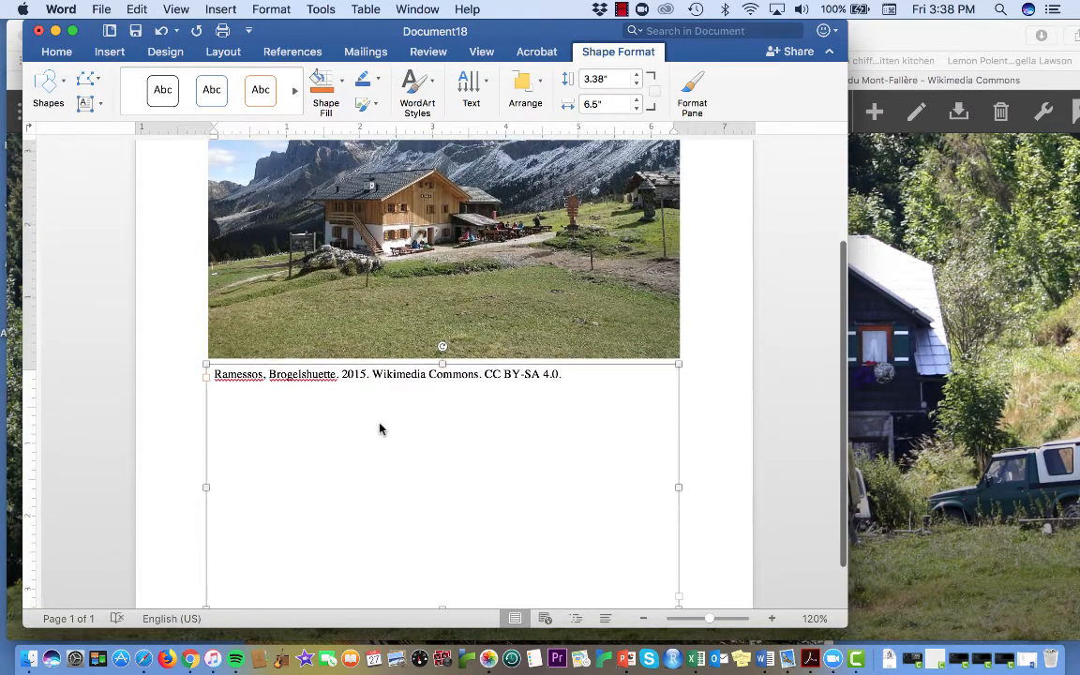
scroll(379, 429, down, 1)
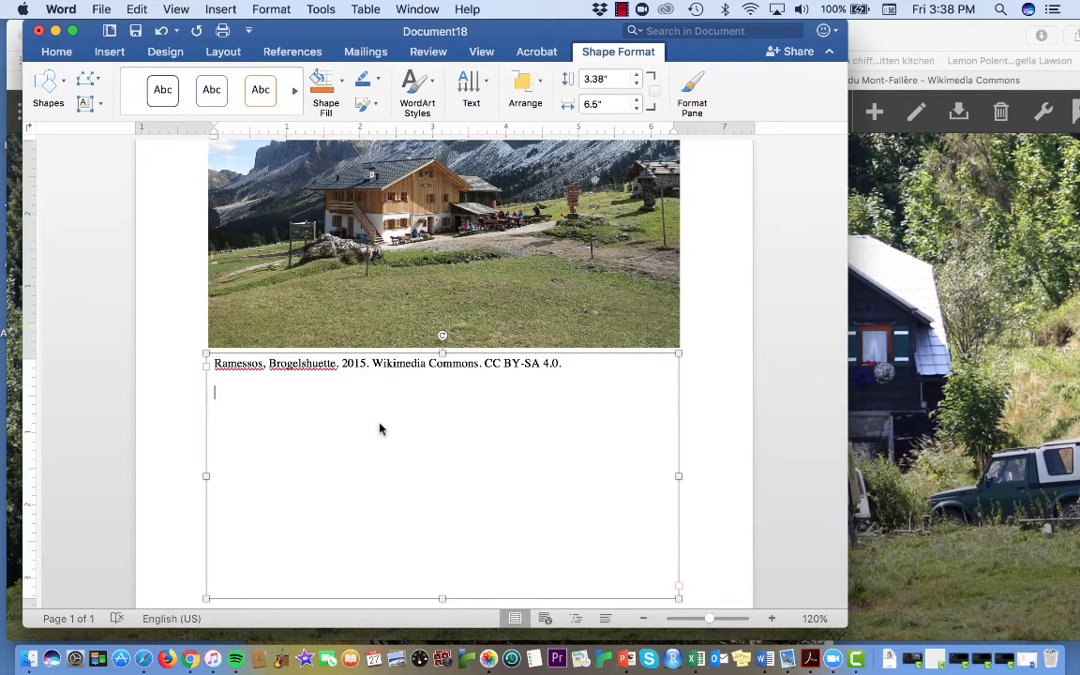
text(Bo)
key(BackSpace)
text(The Brogelshuette)
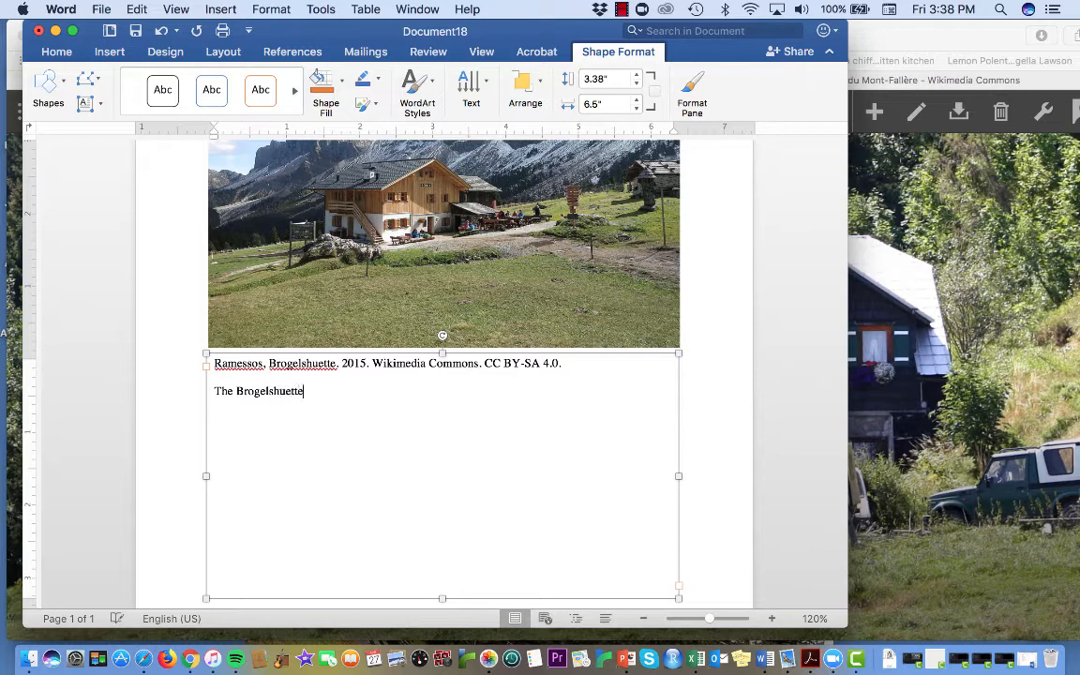
text( refuge is located in the )
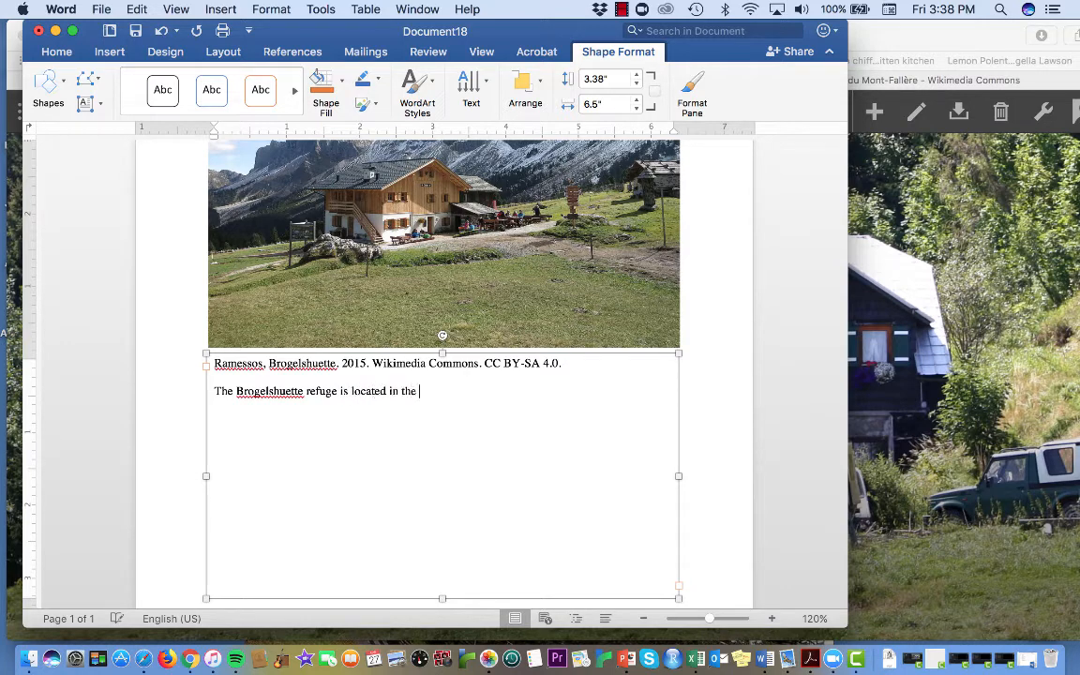
text(Dolomite Mountains)
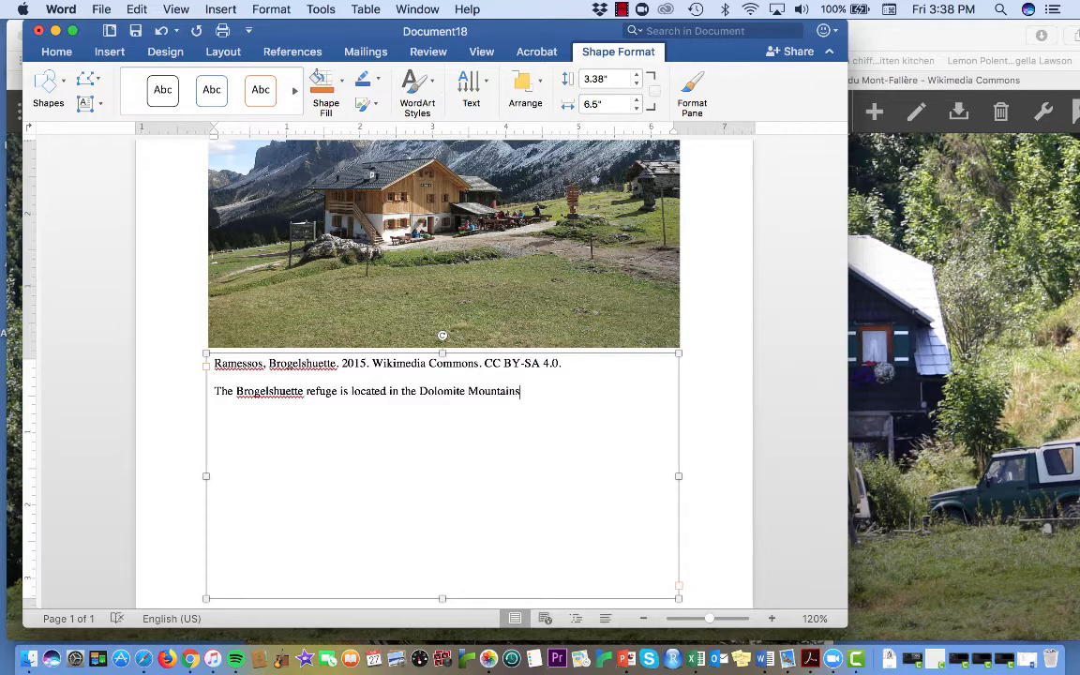
text( in South Tyrol, Italy. )
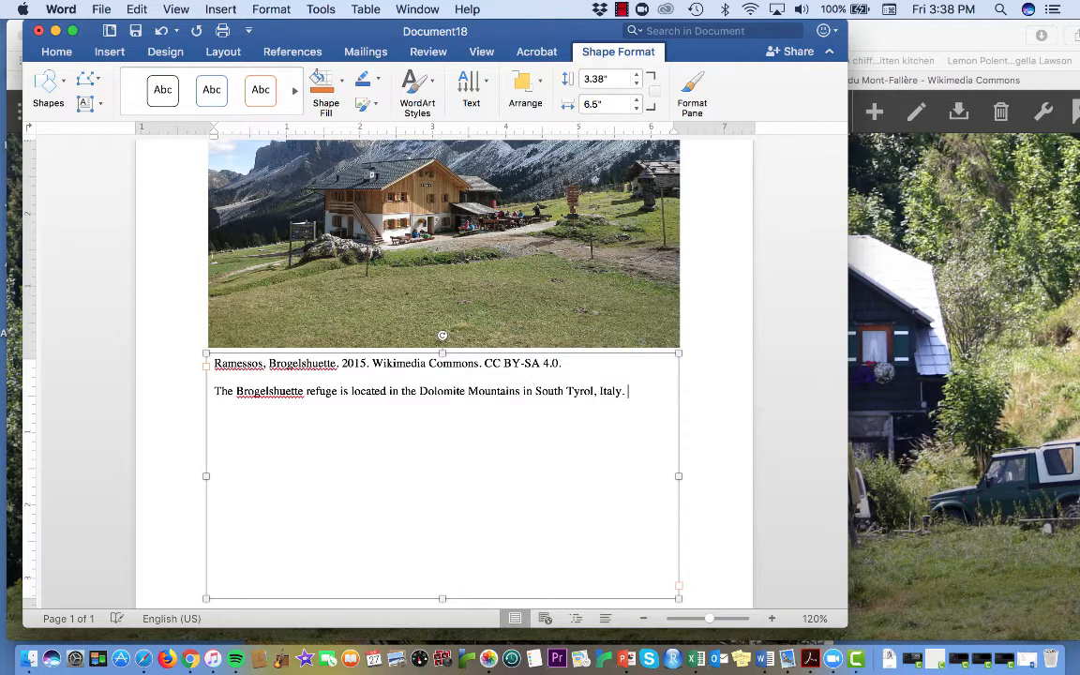
text(Regu)
Step: Continue the description with "Refuges like these appear throughout this mountain range and offer hikers"
key(BackSpace)
text(fuges like these)
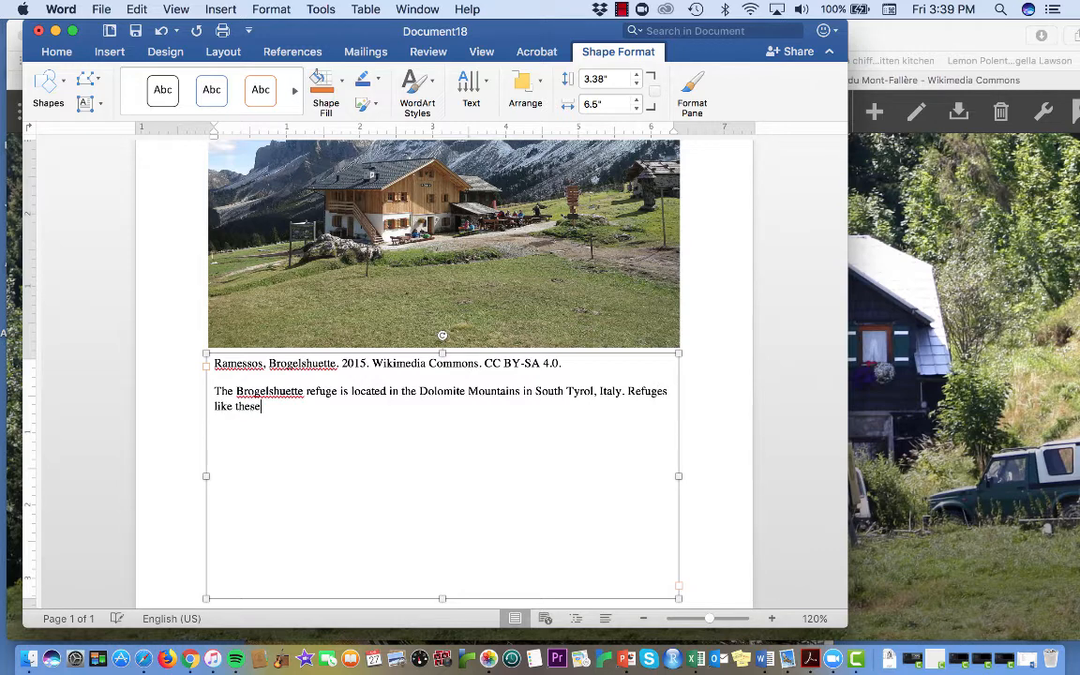
text( appear throughout this)
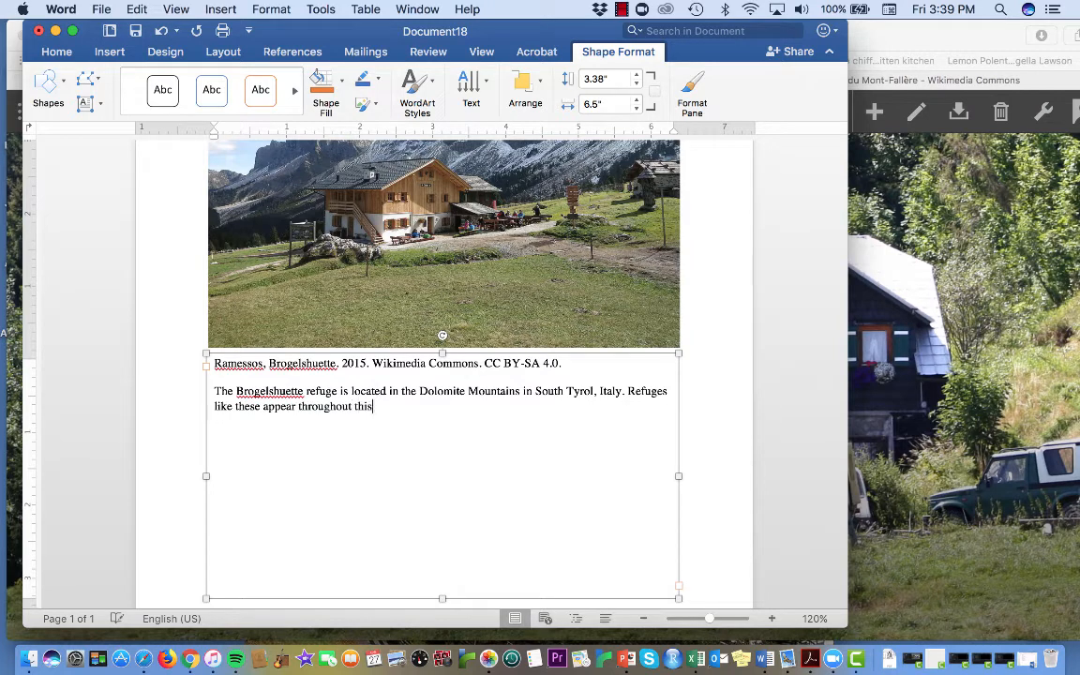
text( mountain range and offer hikers)
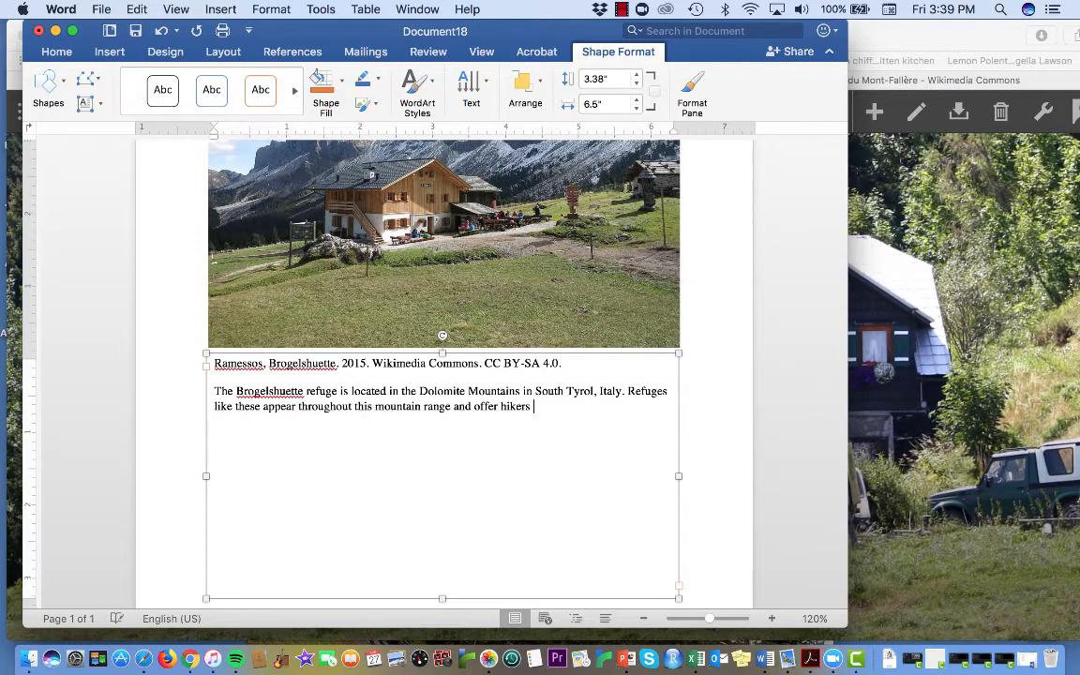
text( a hearty meal and a resting )
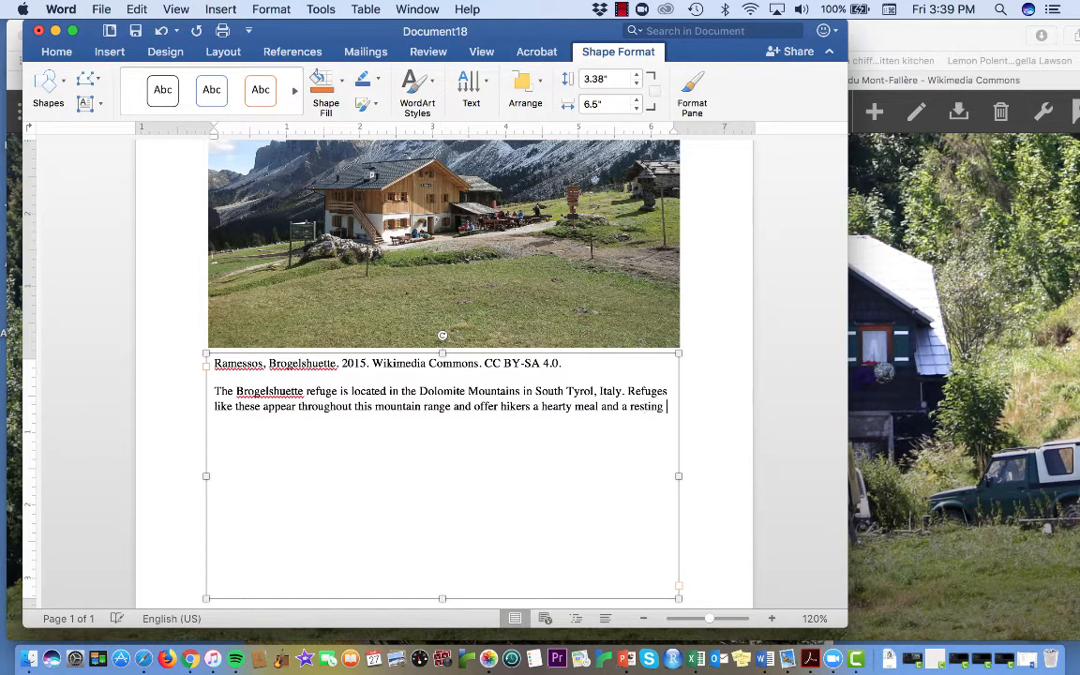
text(place on their )
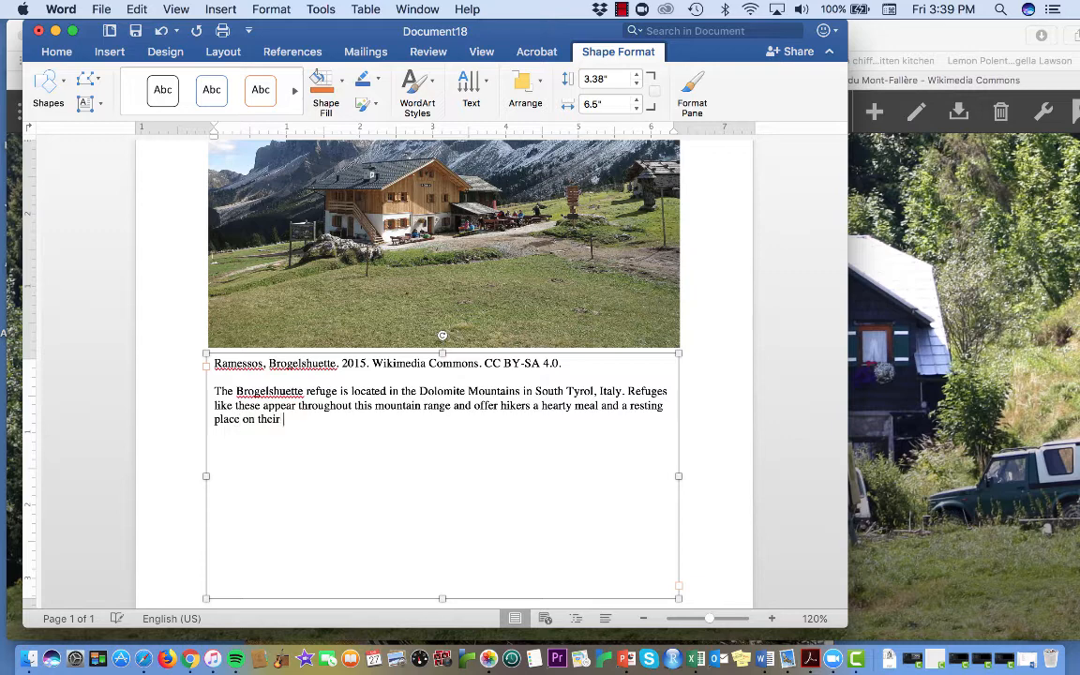
text(journey.)
Step: Finish the description's second sentence with "a hearty meal and a resting place on their journey."
scroll(392, 266, up, 1)
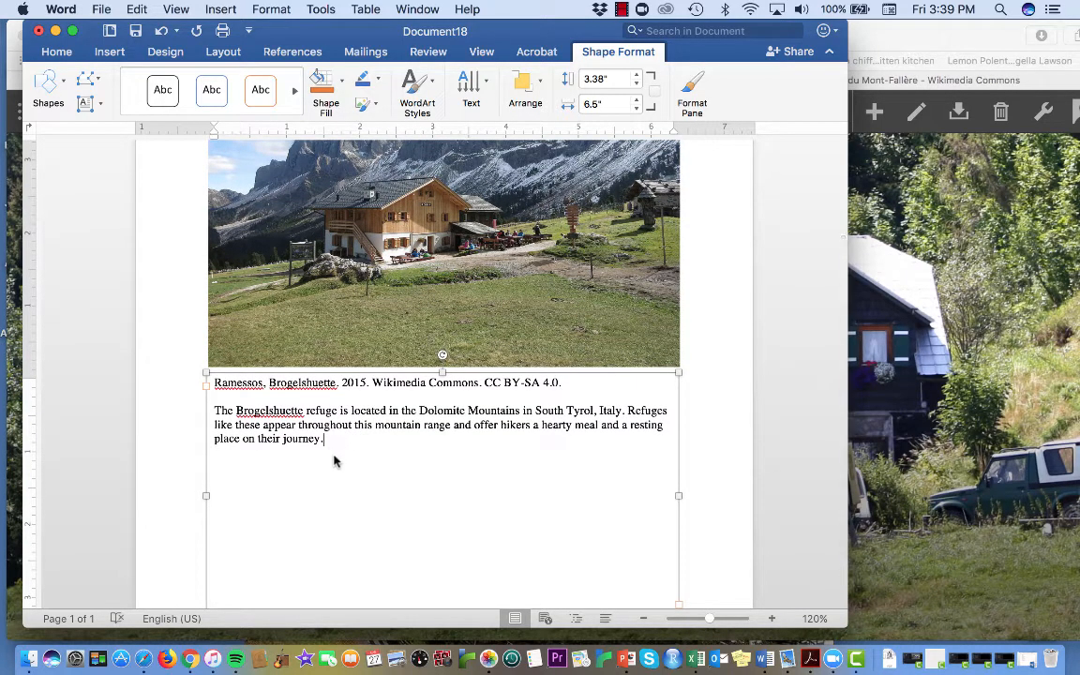
scroll(366, 483, up, 1)
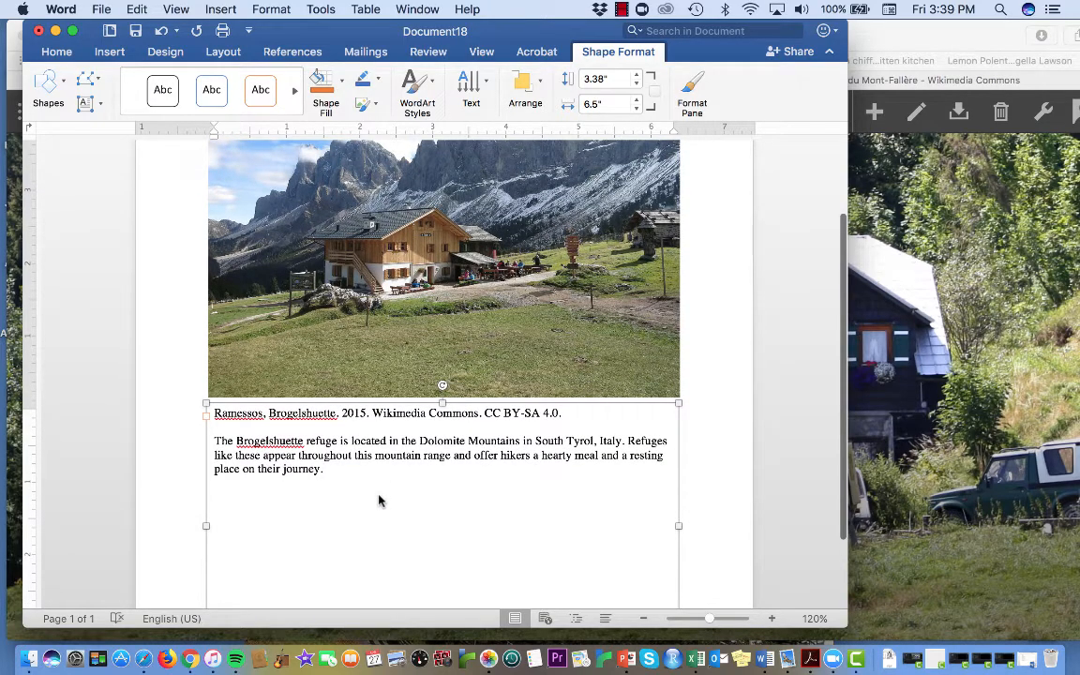
scroll(379, 501, down, 1)
scroll(378, 501, up, 2)
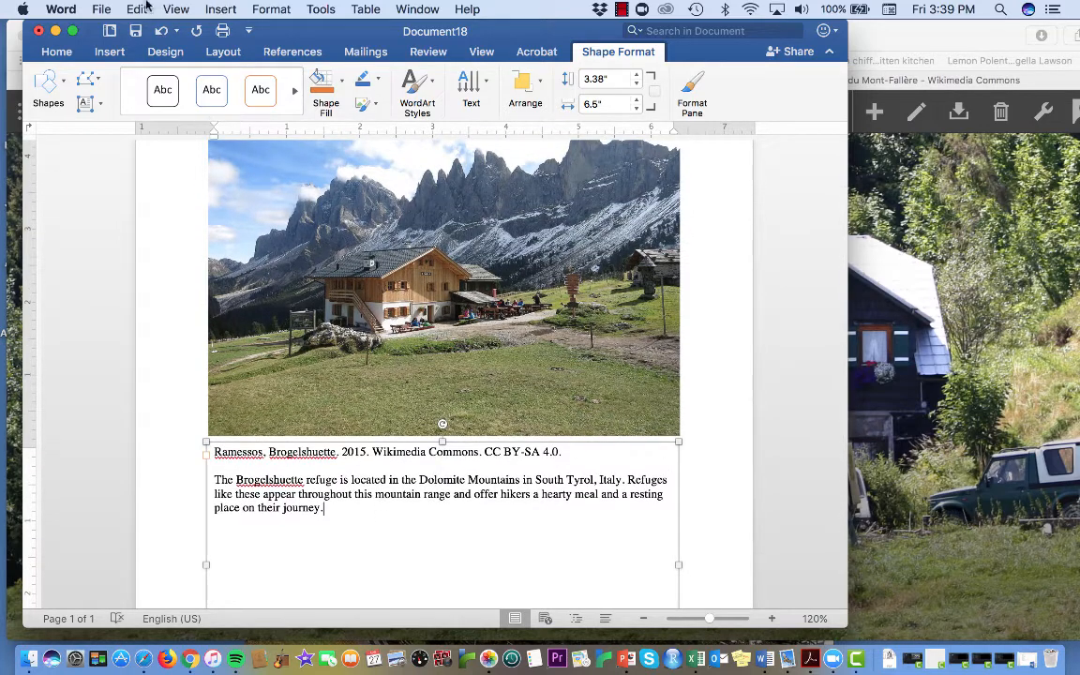
click(102, 10)
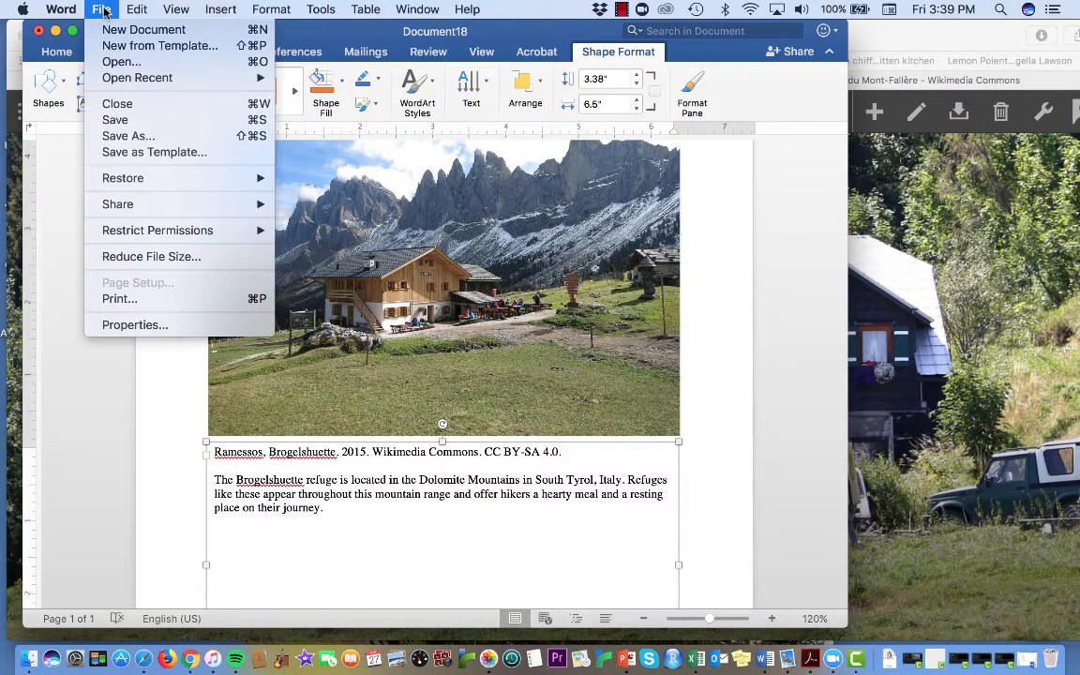
click(128, 136)
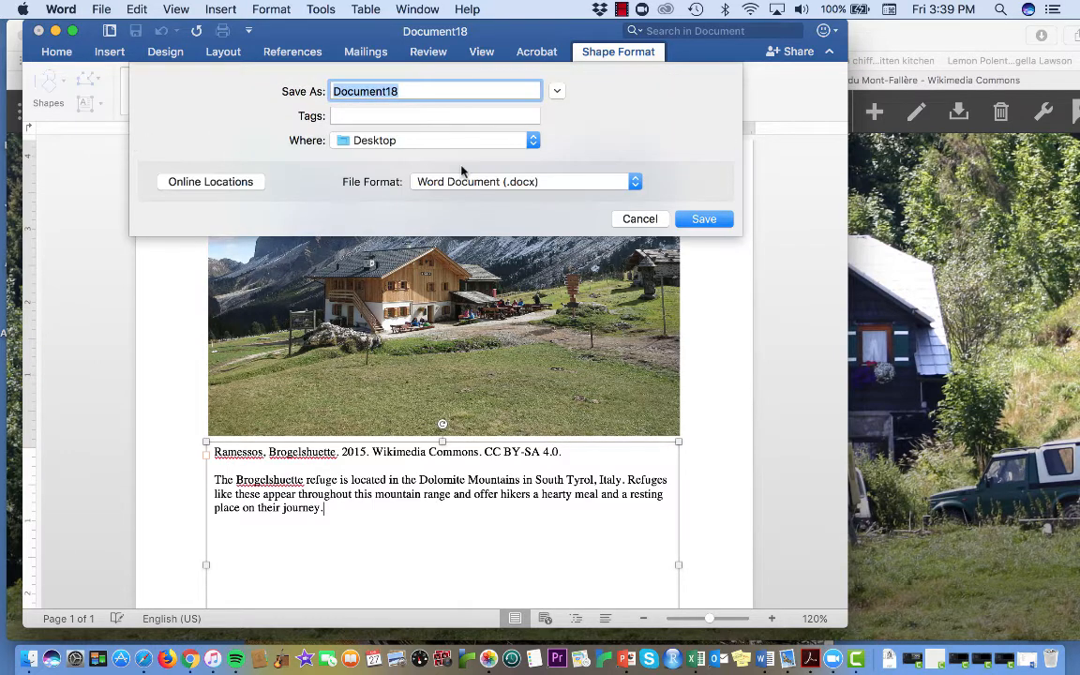
text(B)
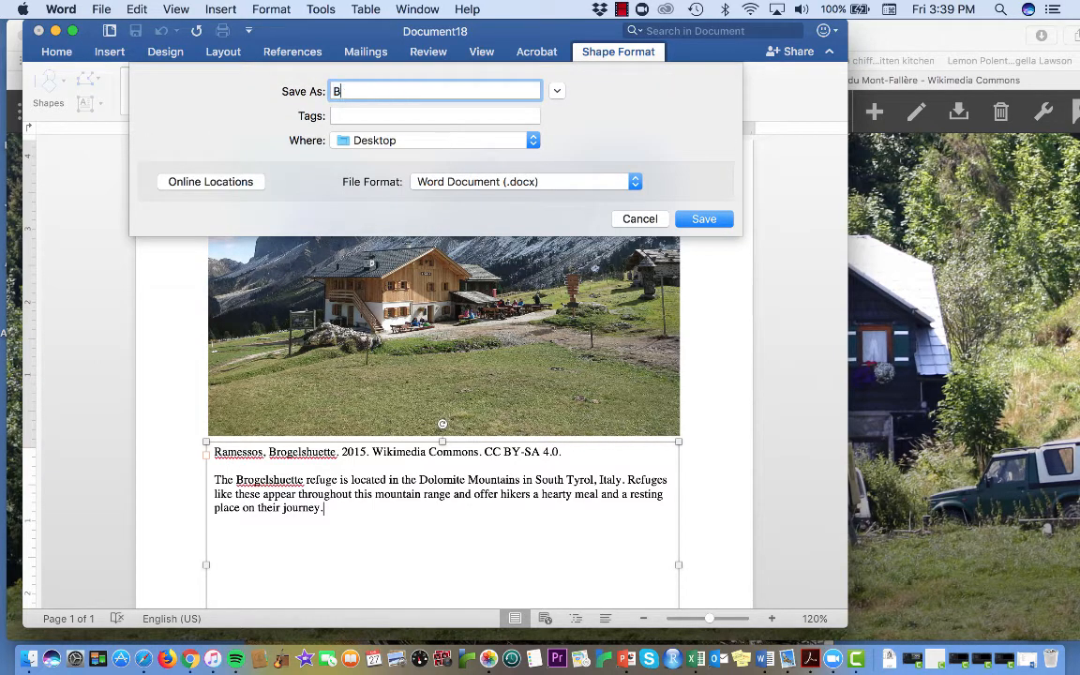
text(rogel)
key(BackSpace)
key(BackSpace)
text(leshuette image)
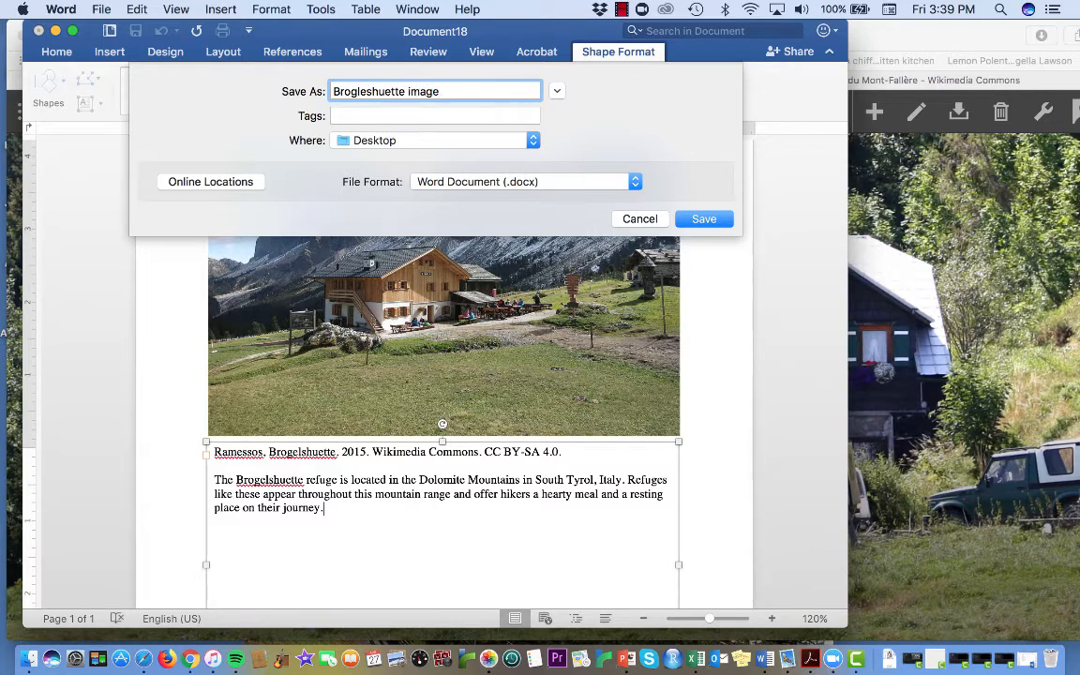
text( and analysis)
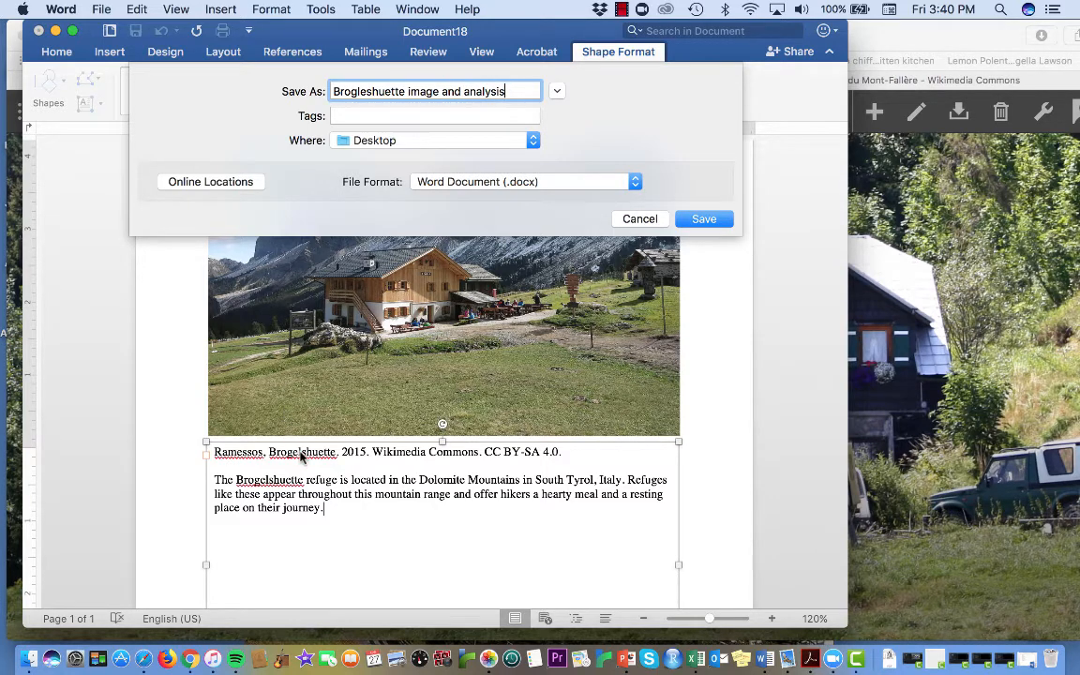
key(BackSpace)
text(s)
click(570, 184)
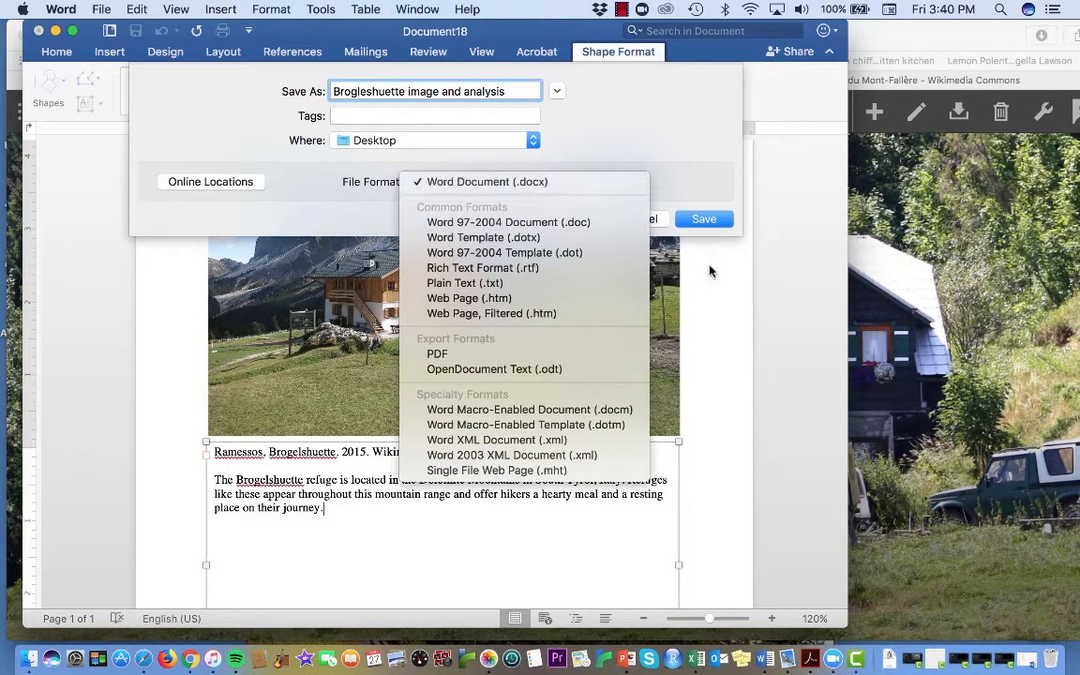
click(639, 241)
click(639, 218)
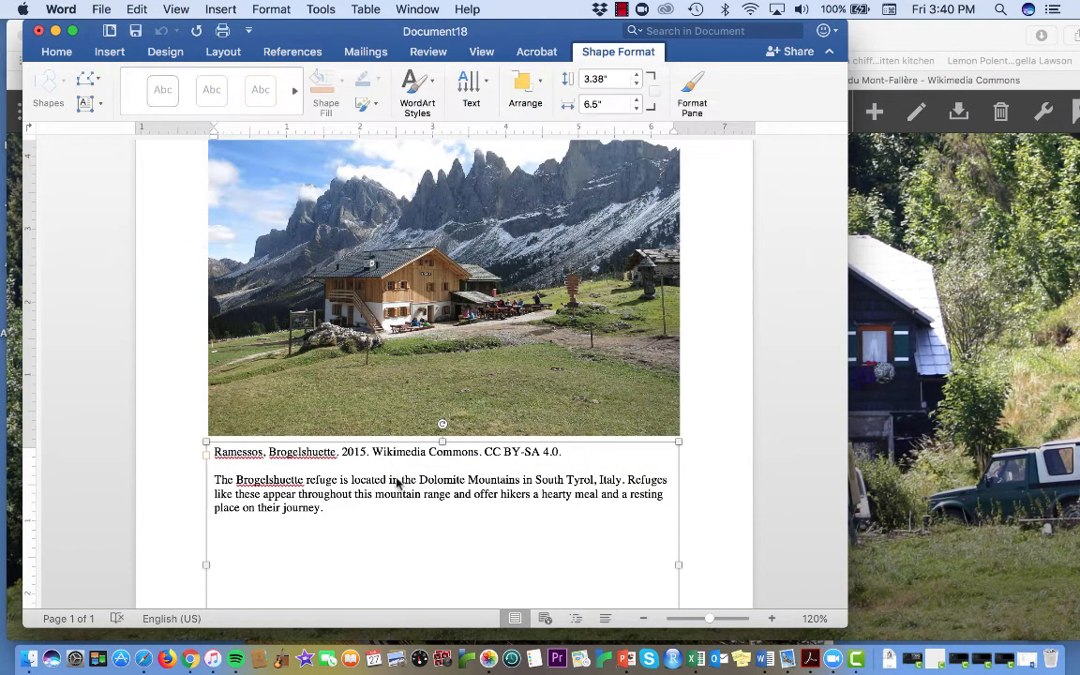
Step: Correct the refuge's name to "Brogleshuette" in both the citation and the description
click(302, 453)
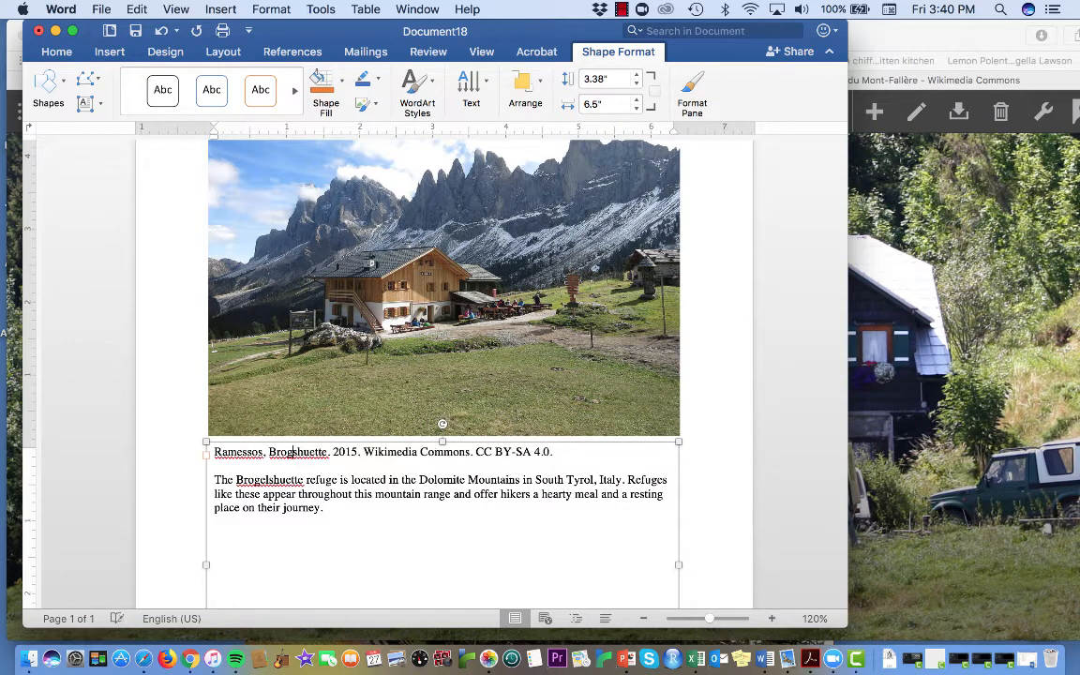
click(269, 481)
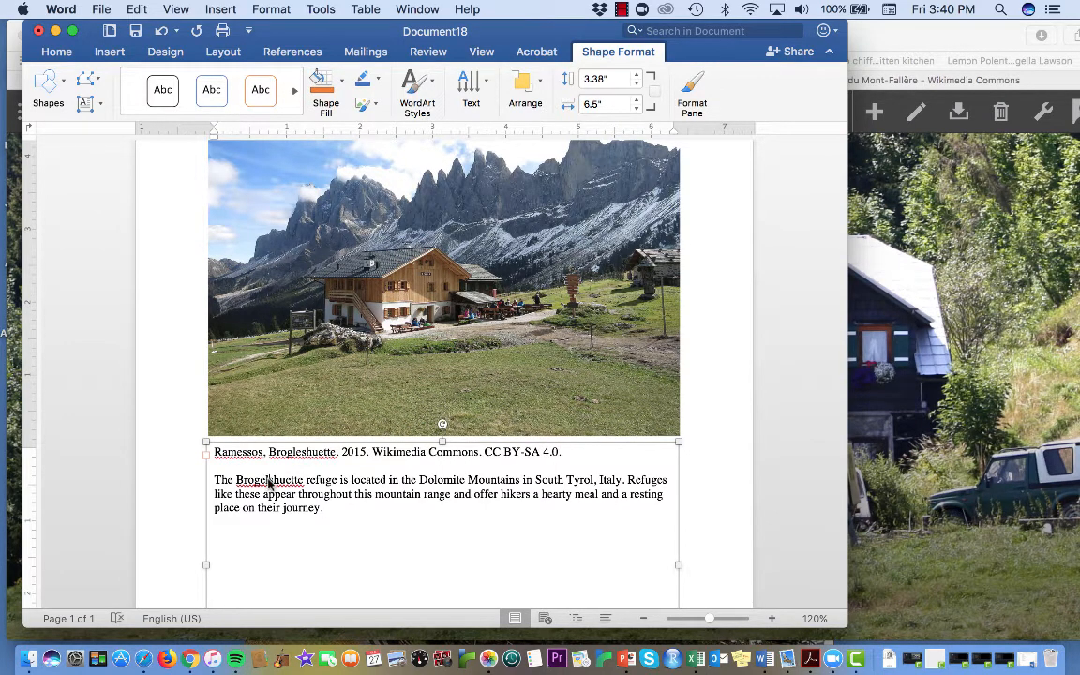
key(BackSpace)
key(BackSpace)
text(l)
Step: Start saving the document under a new name on the Desktop as "Brogleshuette image and analysis"
click(101, 9)
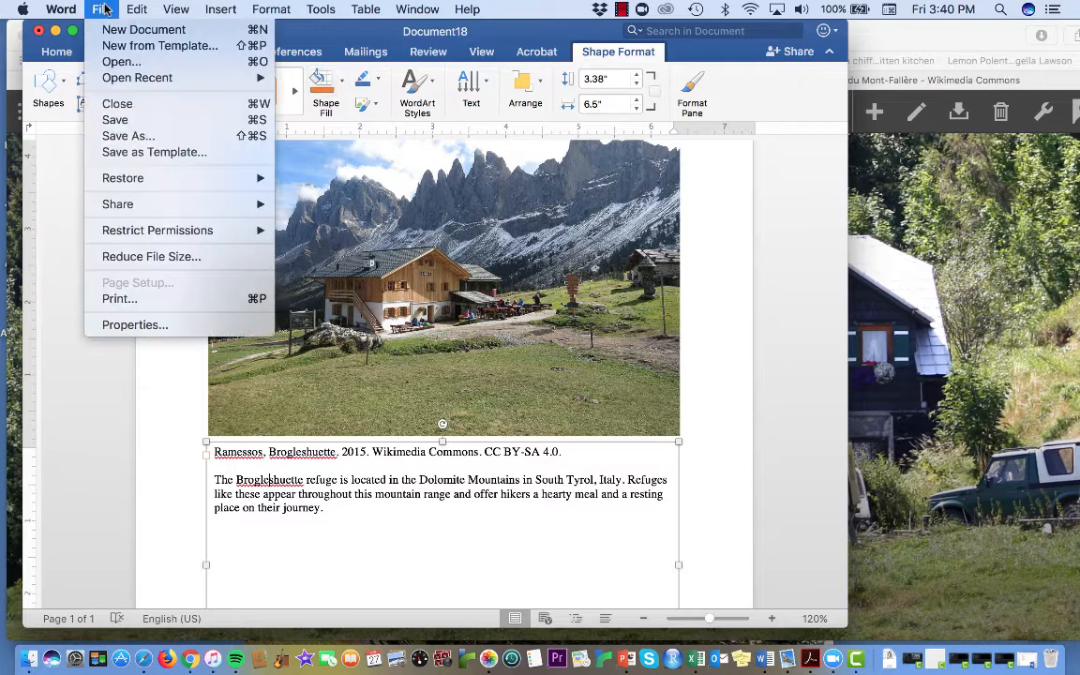
click(131, 136)
text(B)
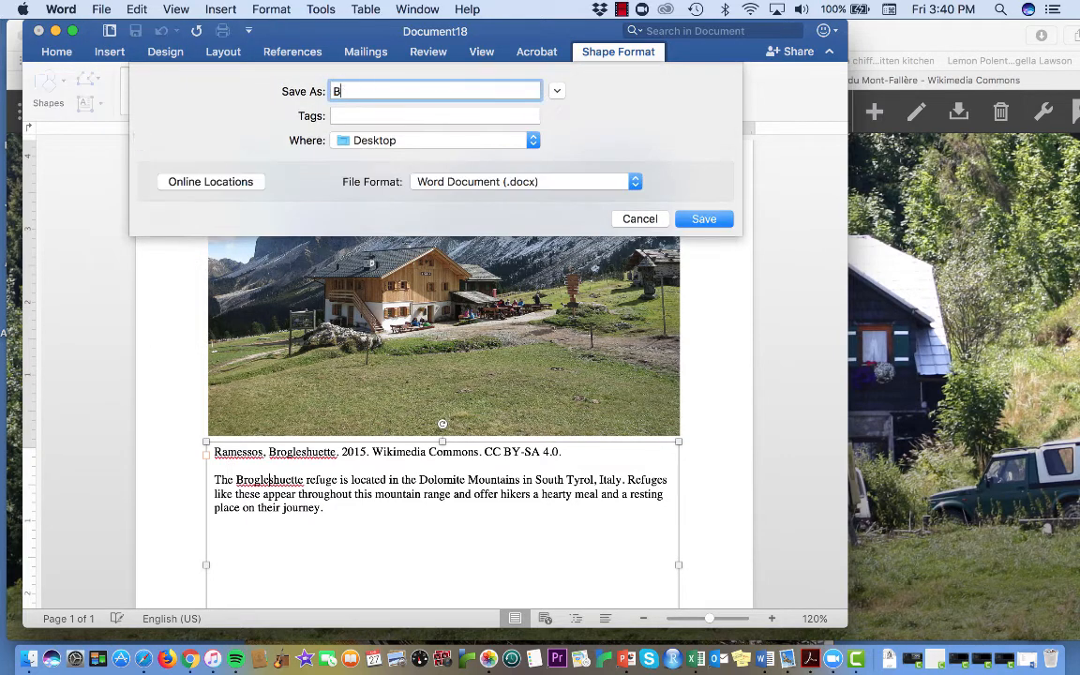
text(rogleshuette image and analysis)
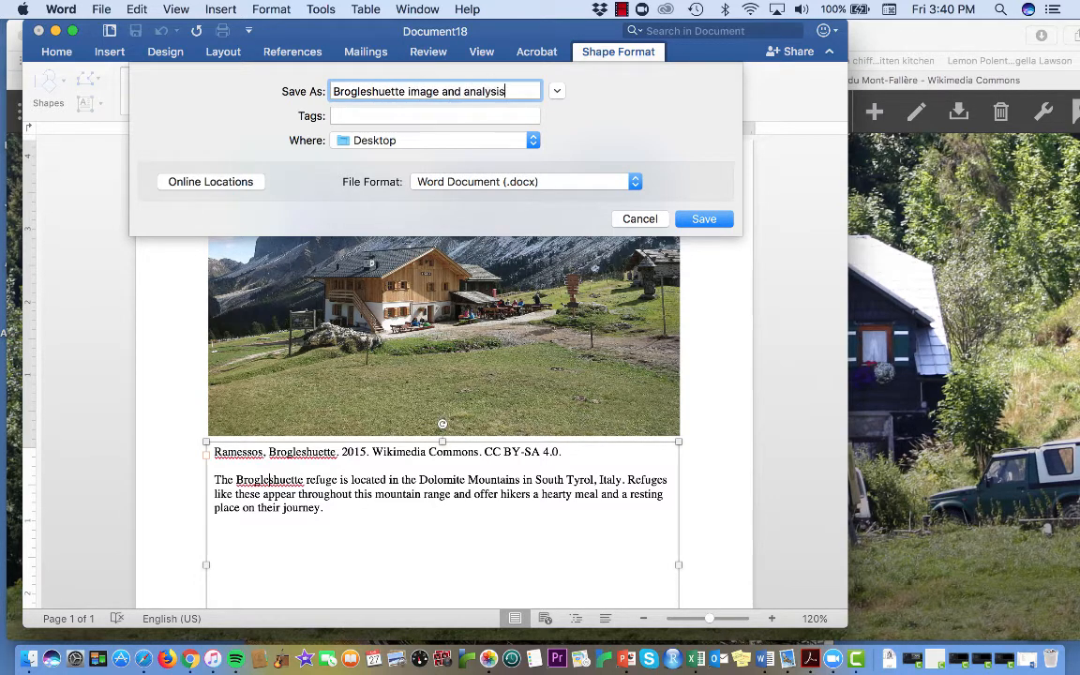
Step: Choose PDF as the file format with the "Best for printing" option and export the file
click(516, 181)
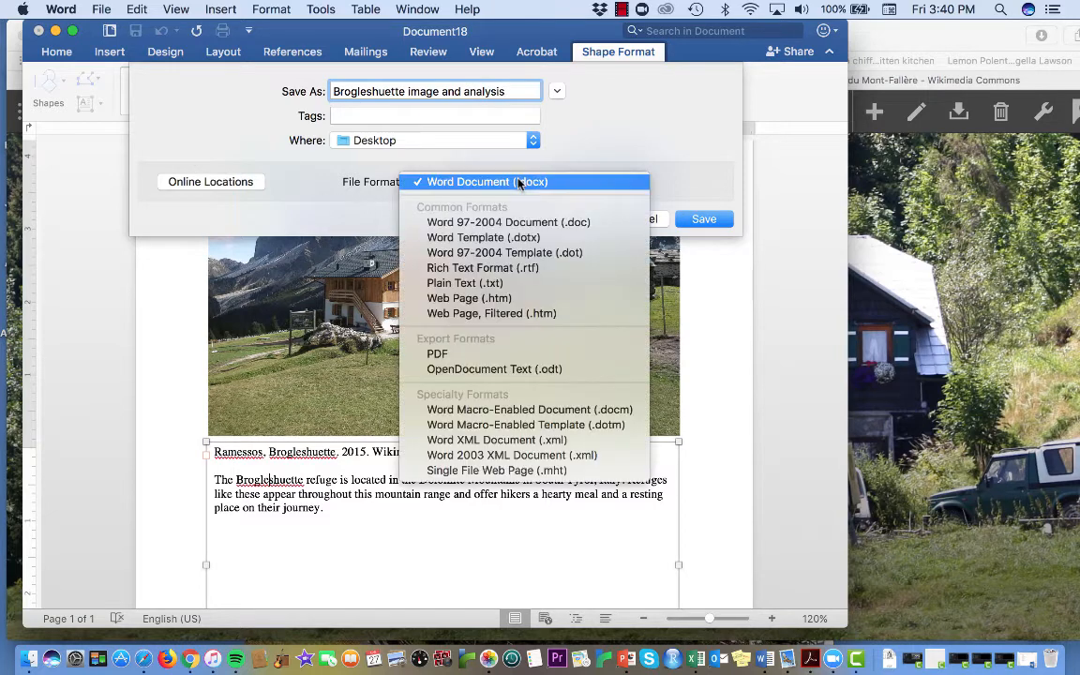
click(484, 354)
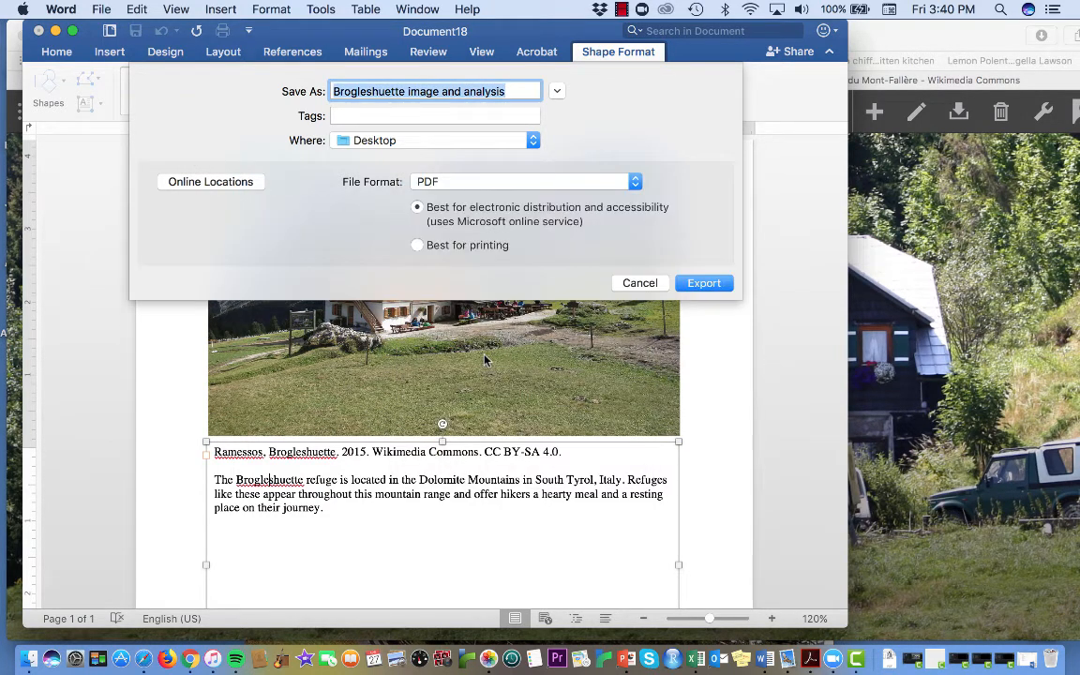
click(417, 244)
click(704, 283)
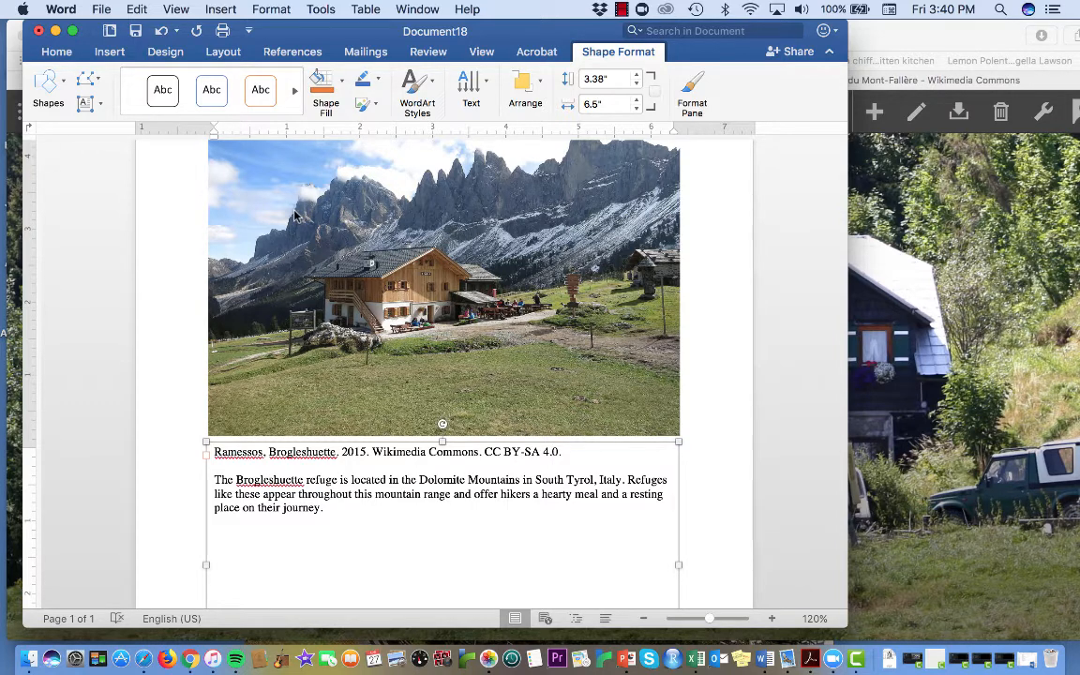
Step: Look through the document's properties, including its statistics, summary and content, and leave them without making changes
click(102, 9)
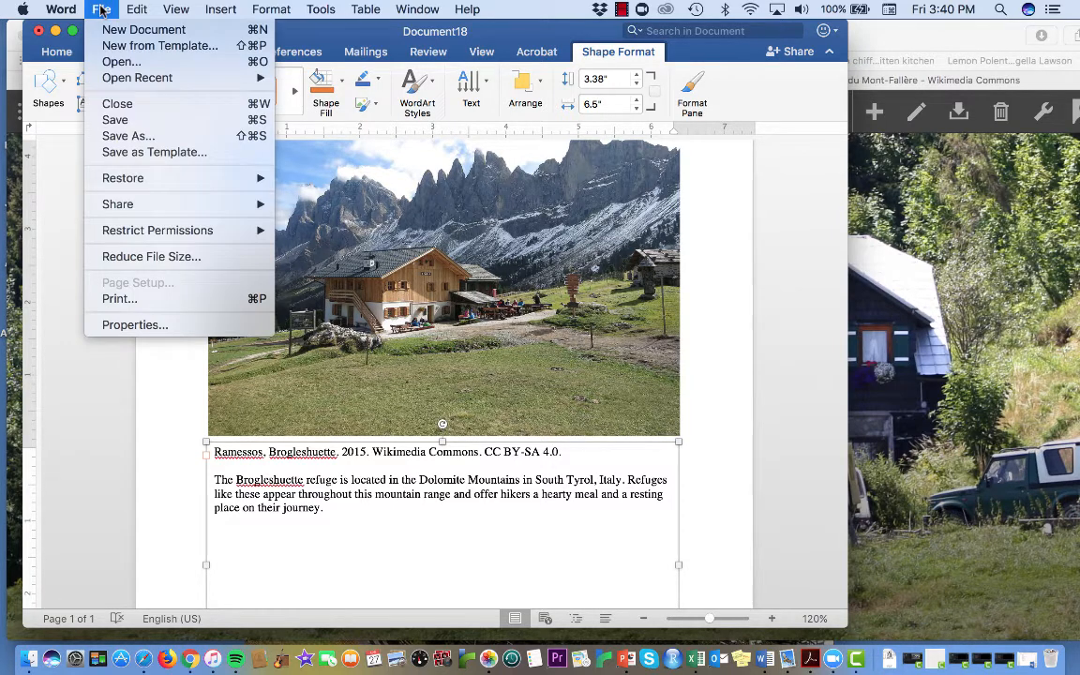
click(196, 324)
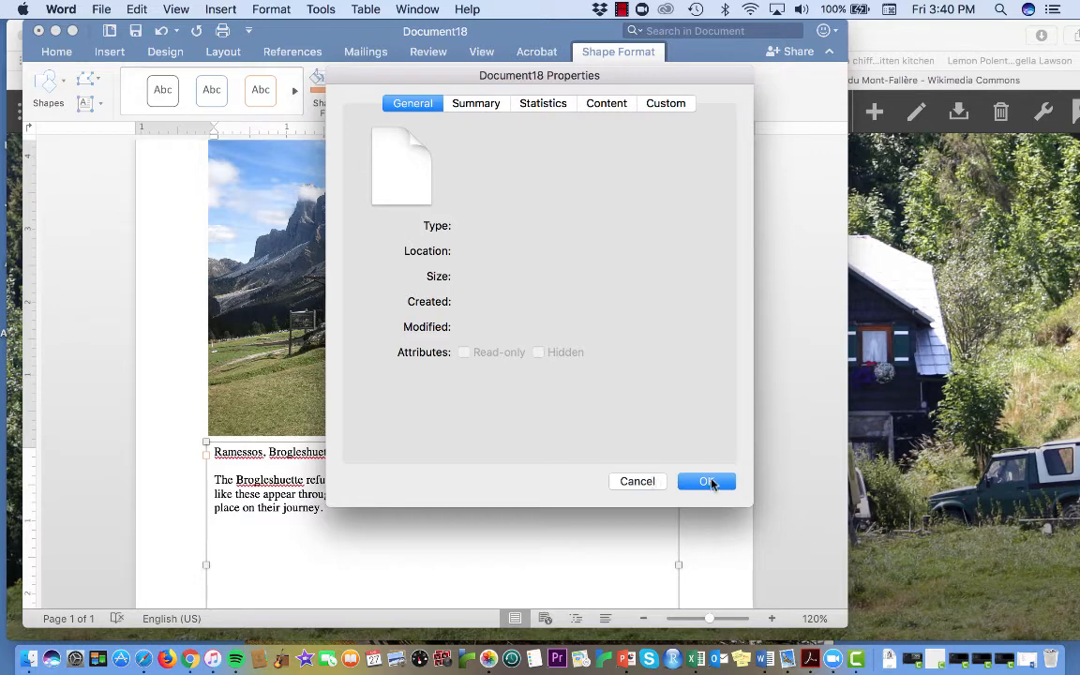
click(547, 105)
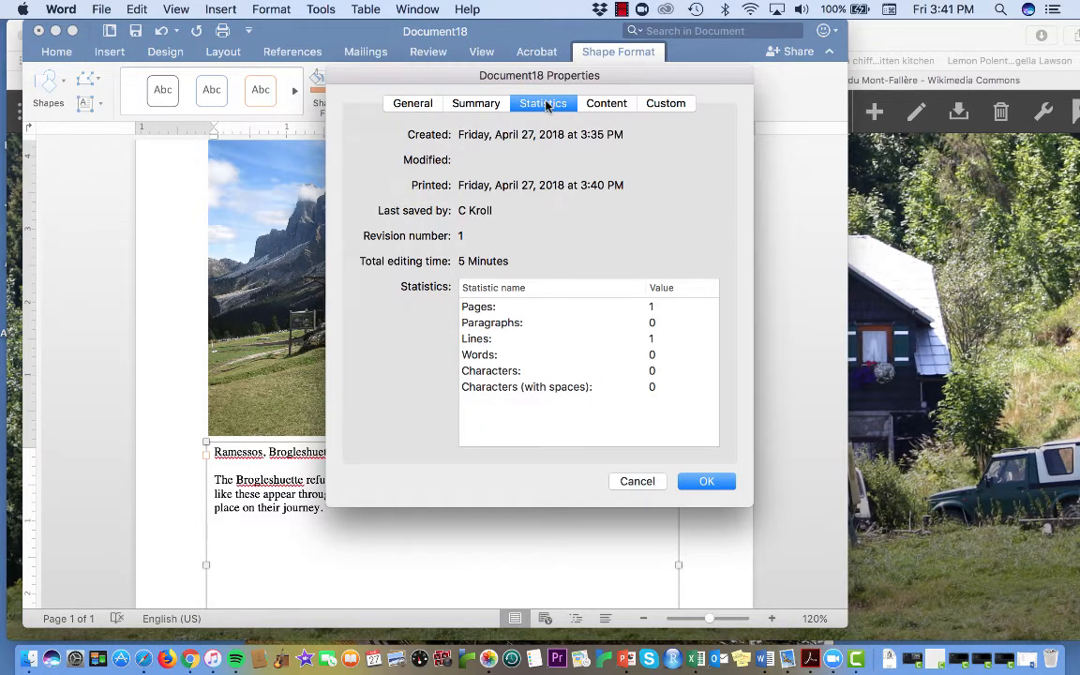
click(468, 103)
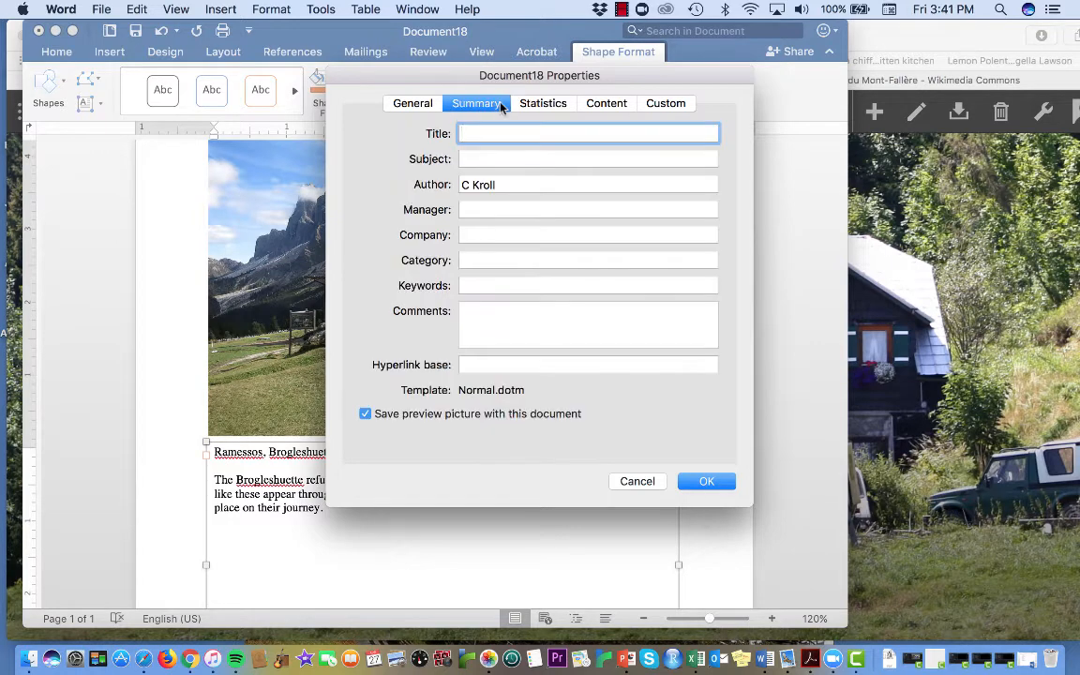
click(604, 105)
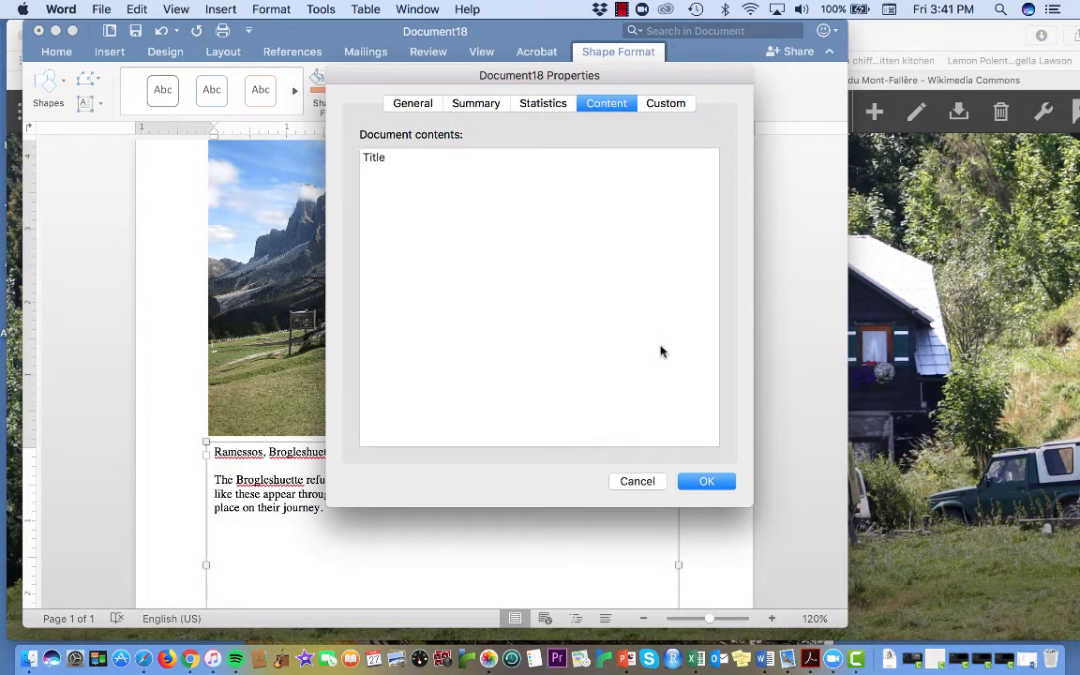
click(635, 482)
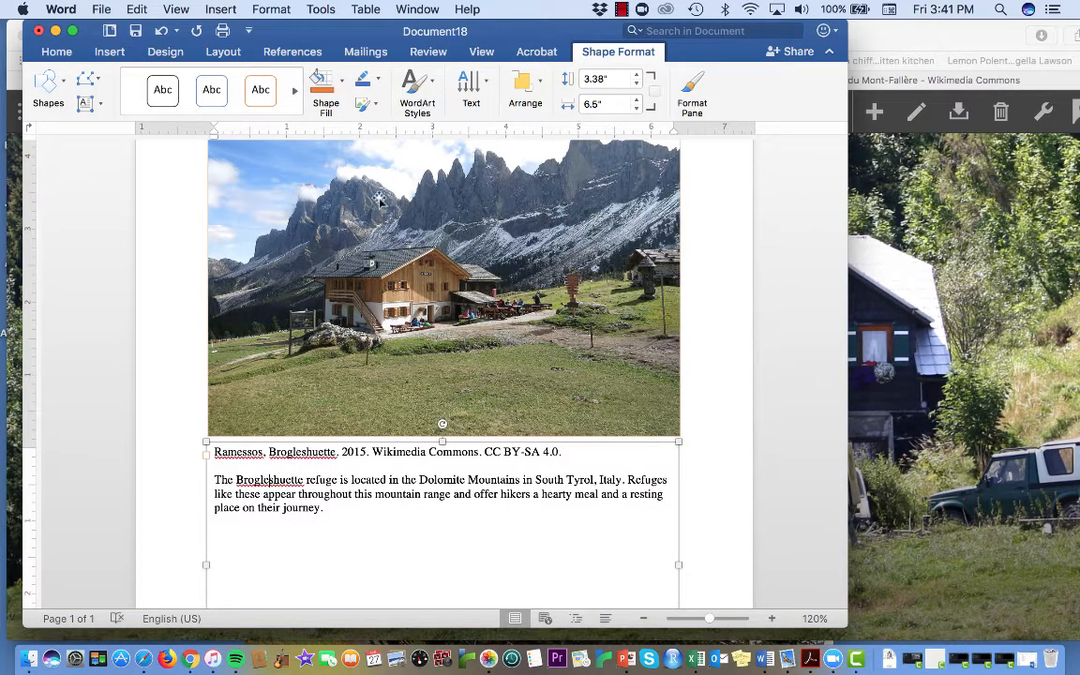
Step: Deselect the text box and close the Word document without saving its changes
click(807, 263)
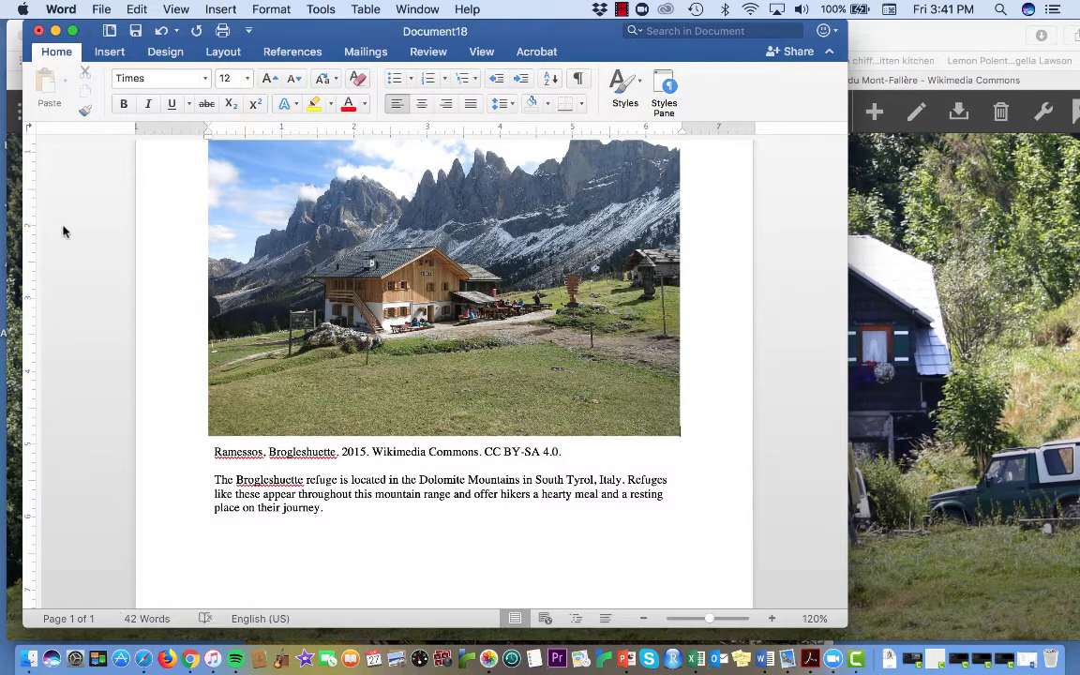
key(super+a)
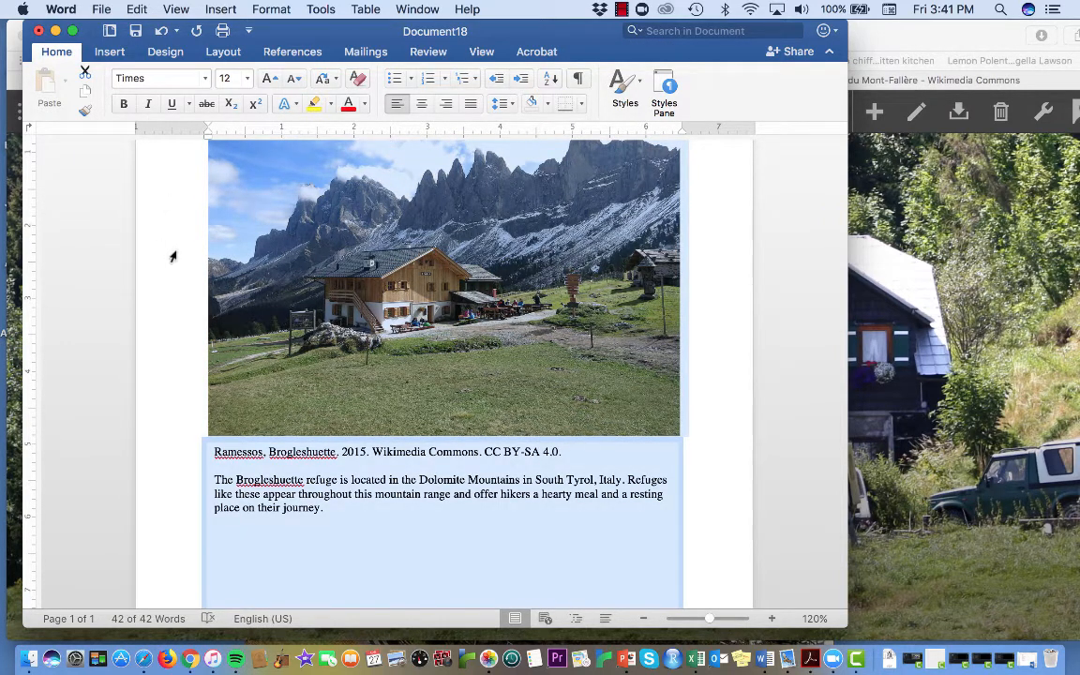
click(812, 326)
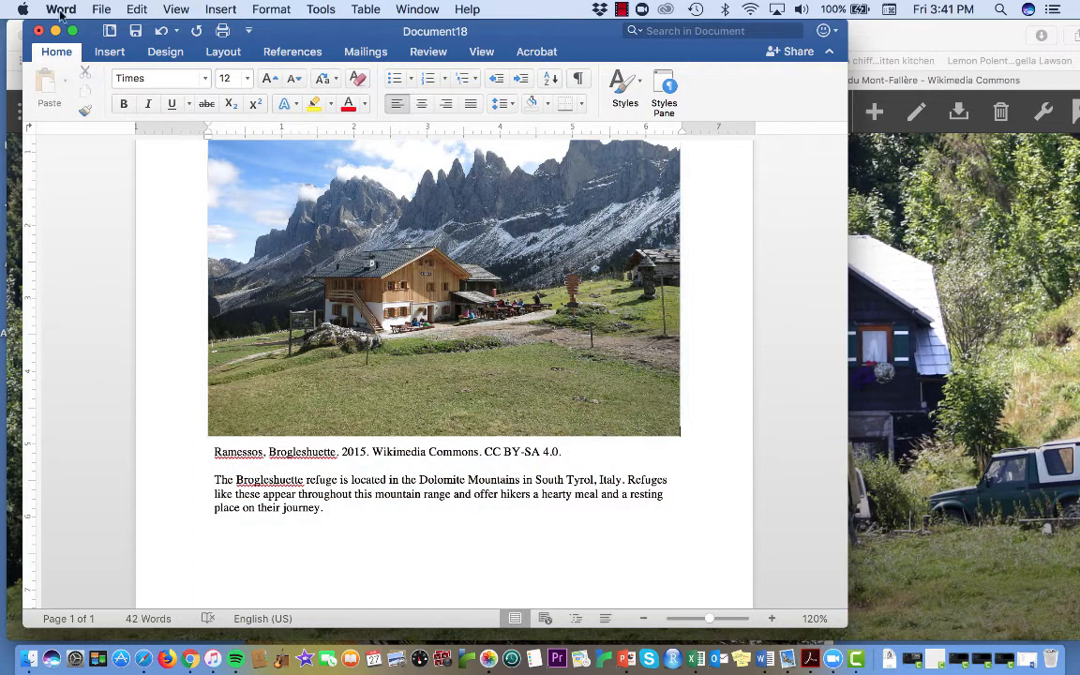
click(38, 31)
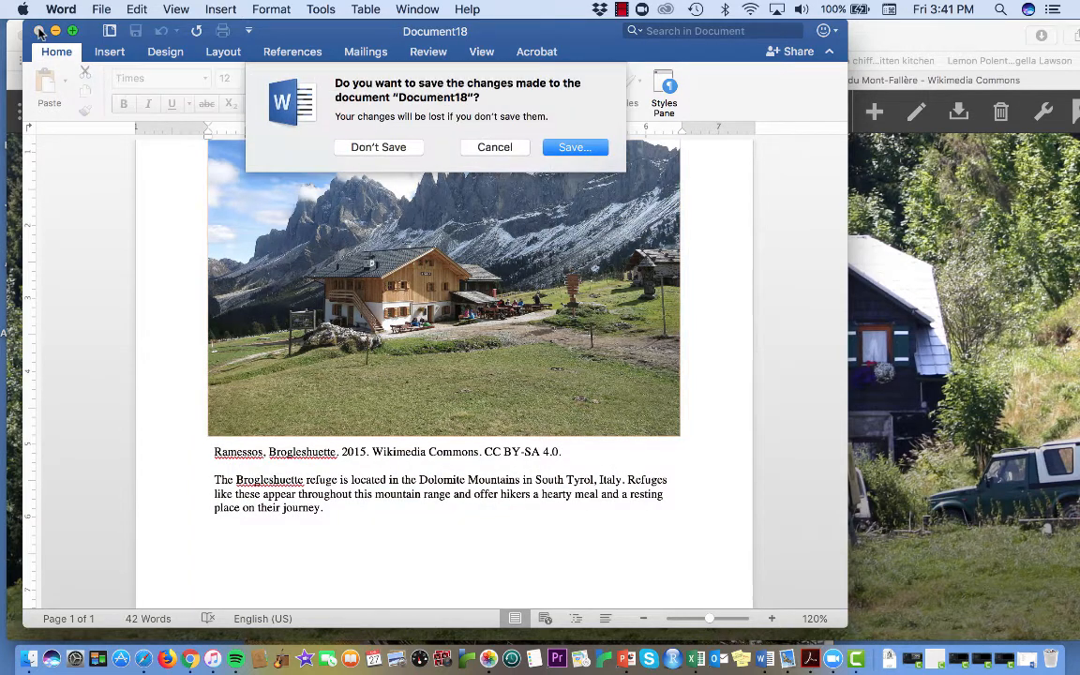
click(378, 147)
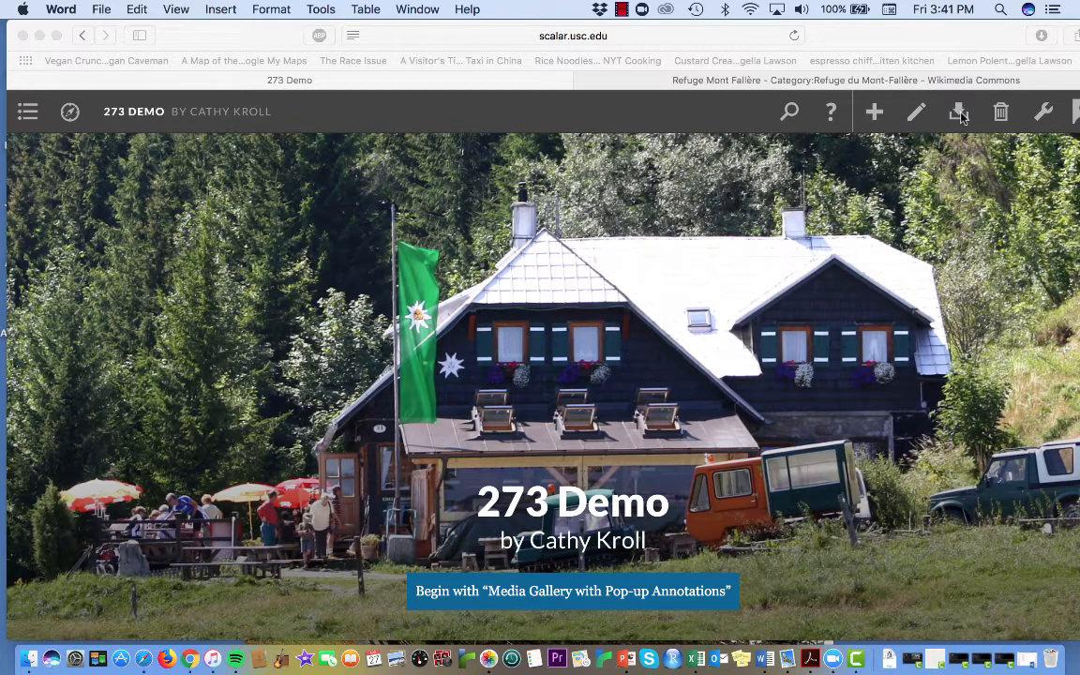
Step: Switch to Scalar in Safari, start a local media file import and title it "Brogleshuette text and analysis"
click(960, 115)
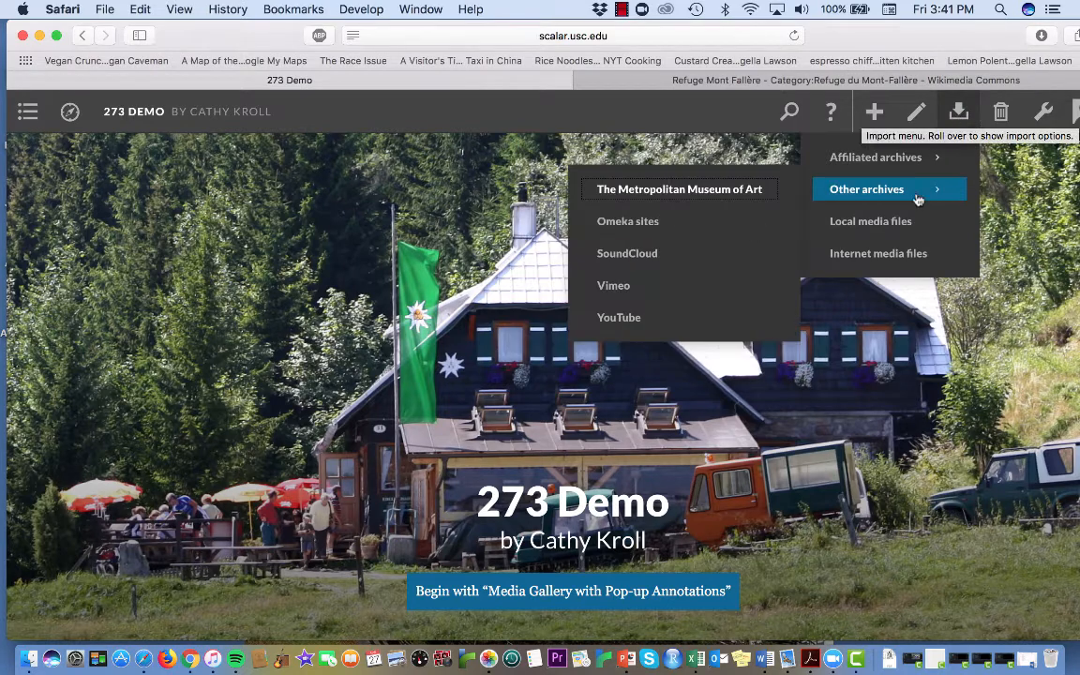
click(898, 223)
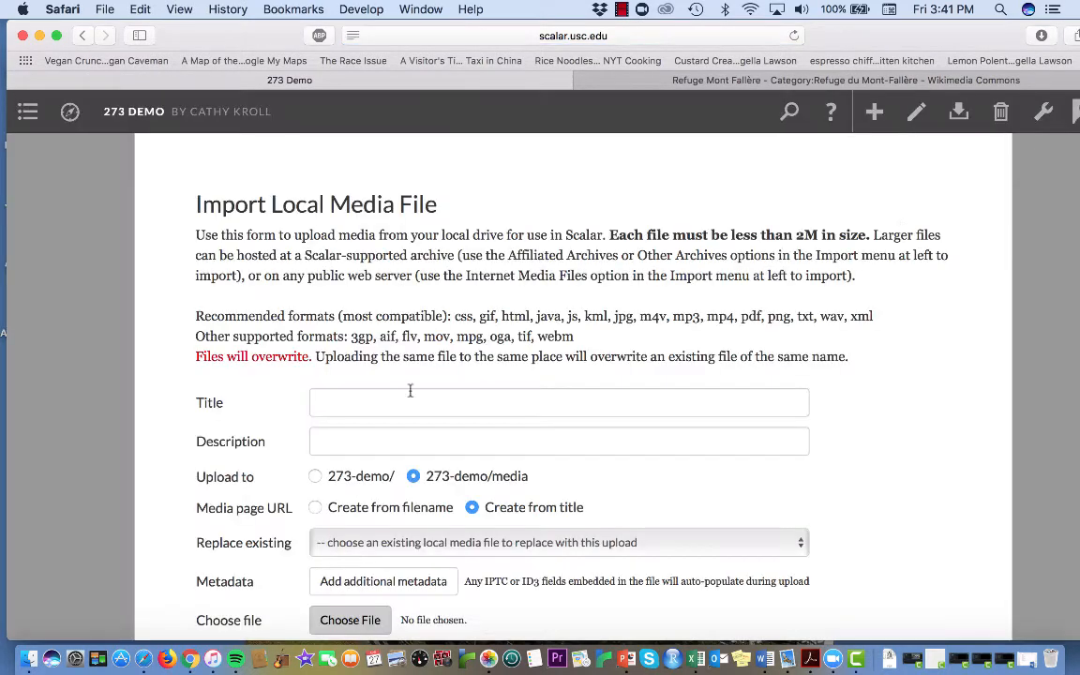
click(388, 397)
text(Brogles)
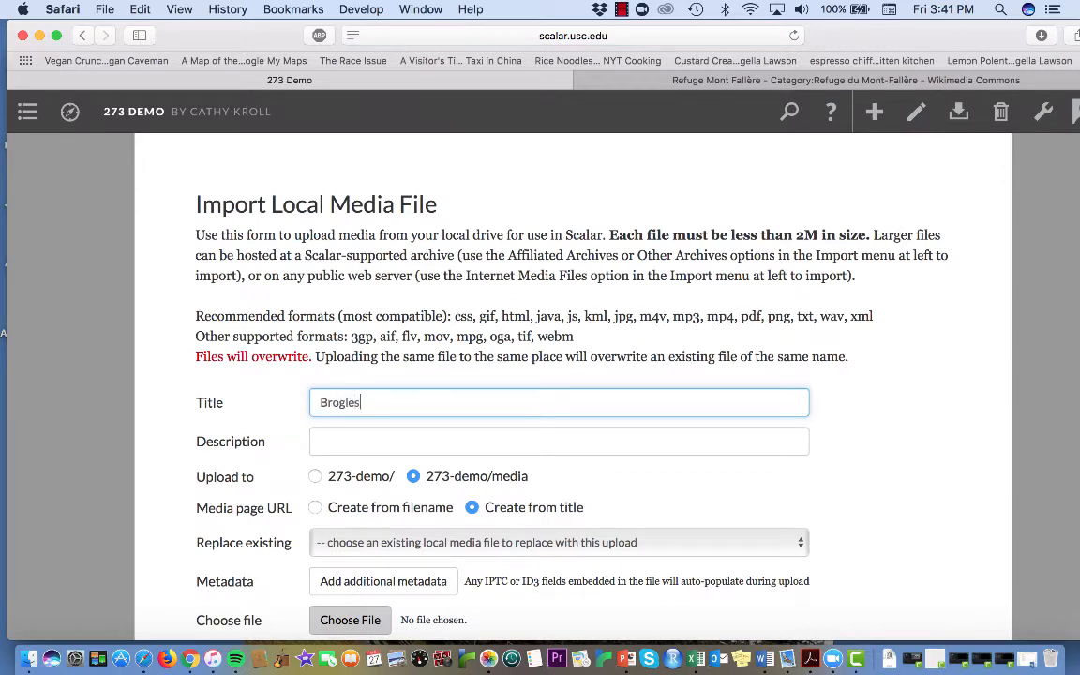
text(huette text and ana)
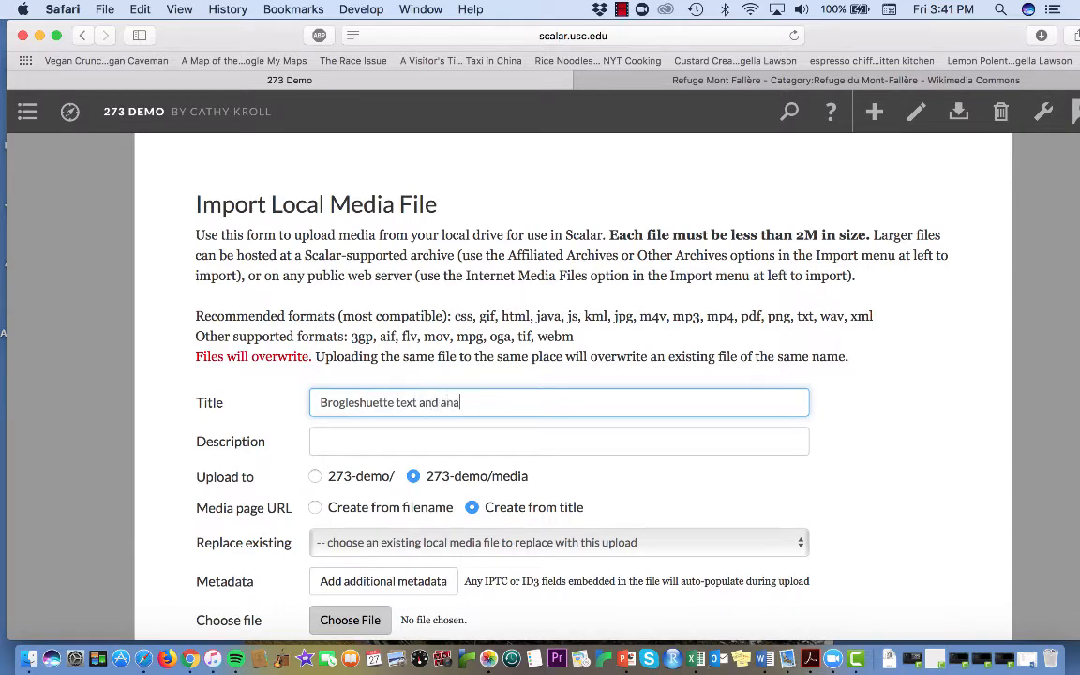
text(lysis)
Step: Attach the PDF "Brogleshuette image and analysis" from the Desktop, upload it and look over the resulting media page
scroll(558, 441, down, 3)
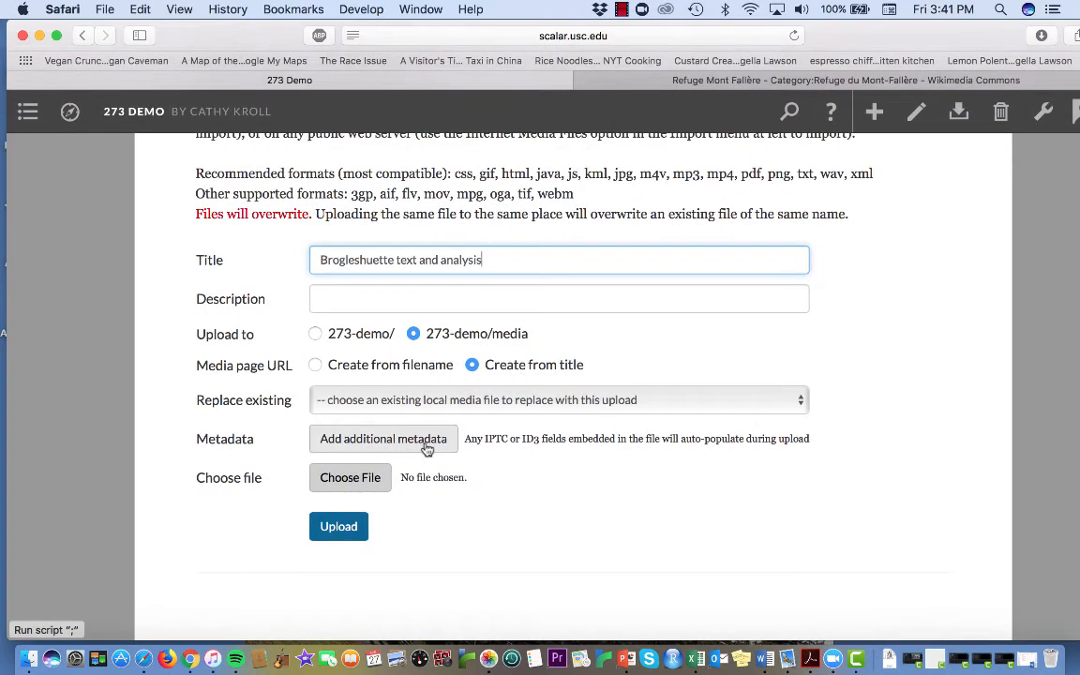
click(365, 480)
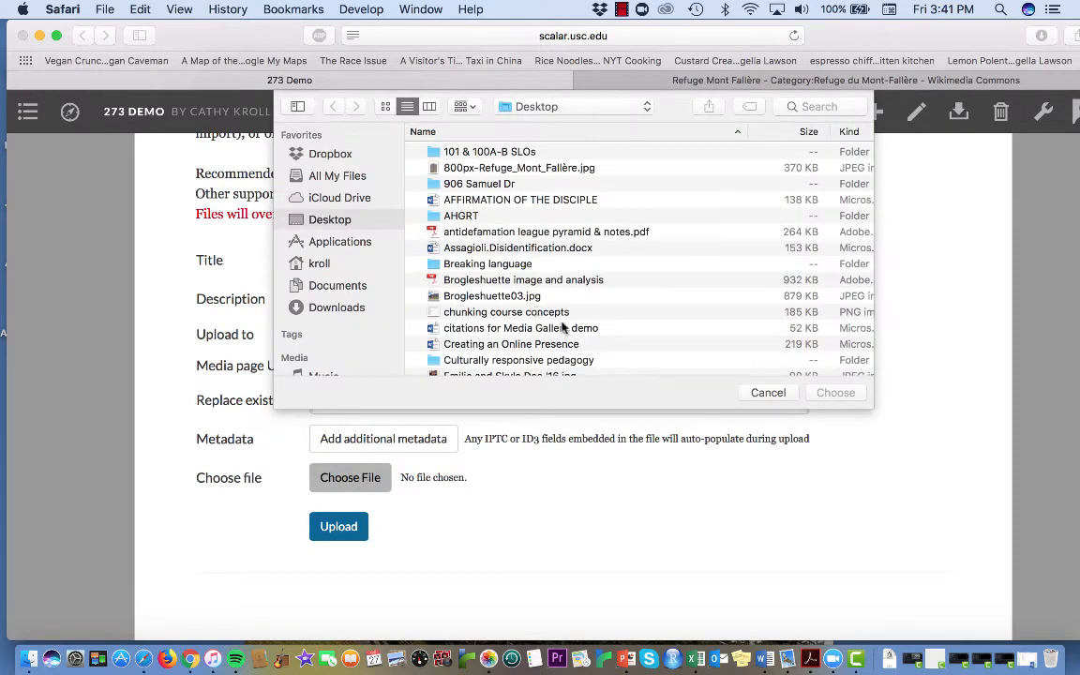
click(457, 281)
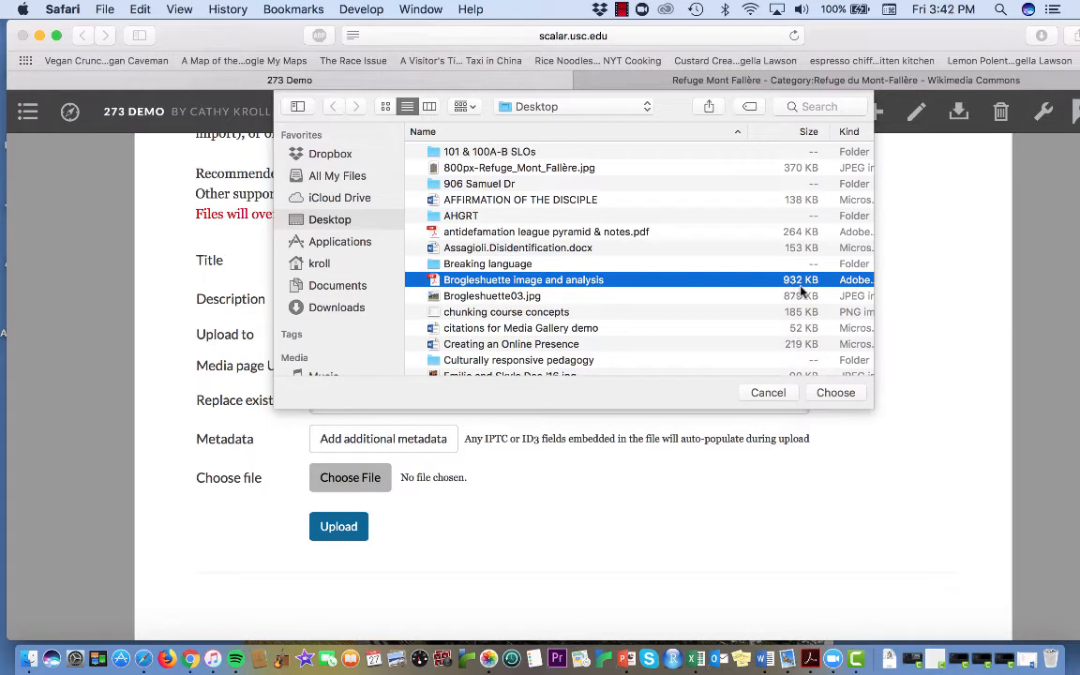
click(833, 393)
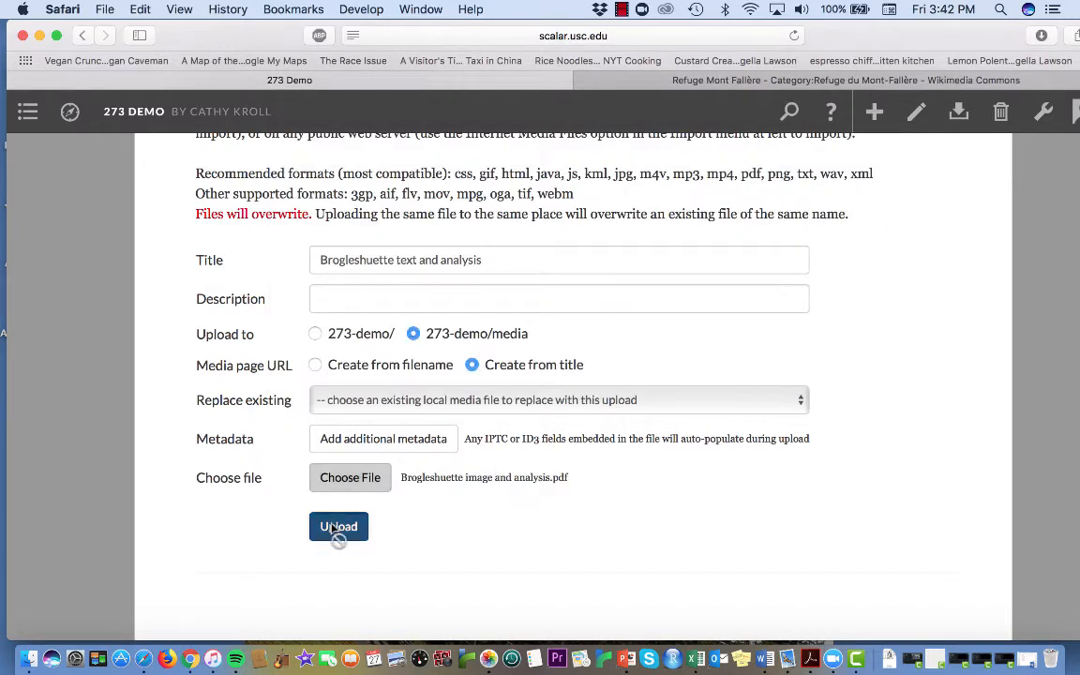
click(333, 528)
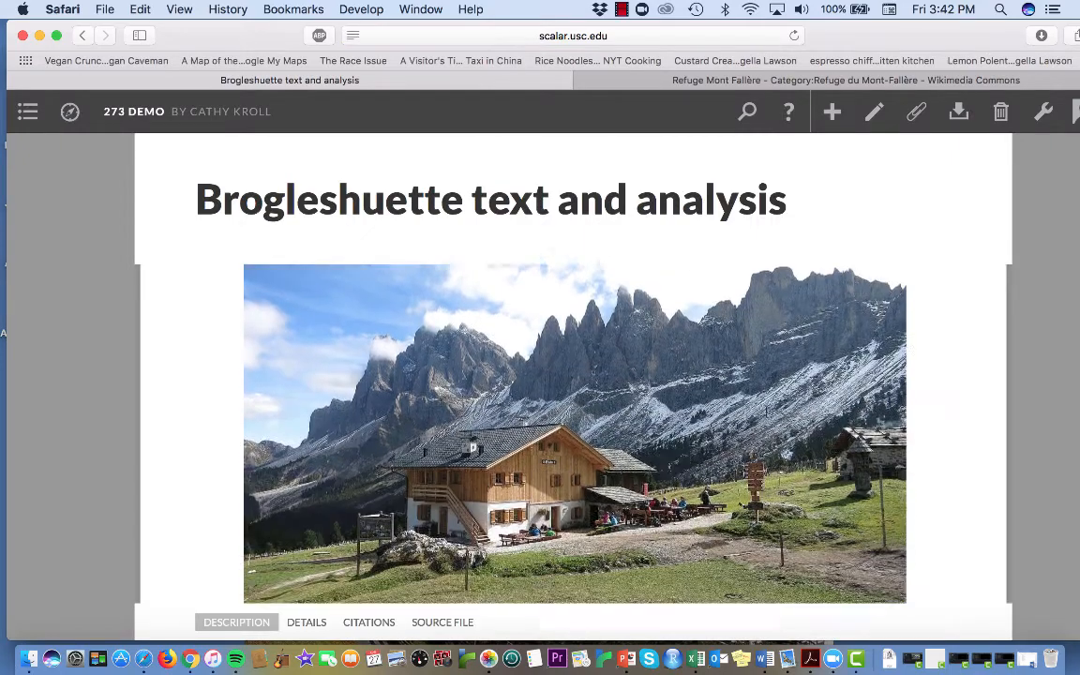
scroll(765, 412, down, 5)
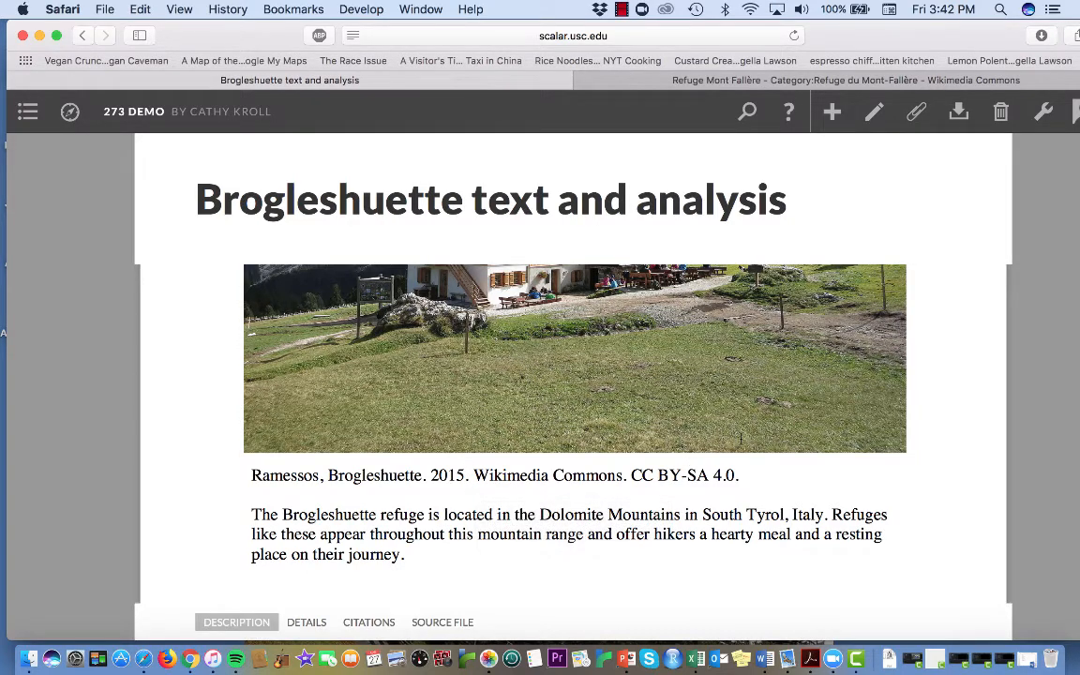
scroll(740, 439, up, 5)
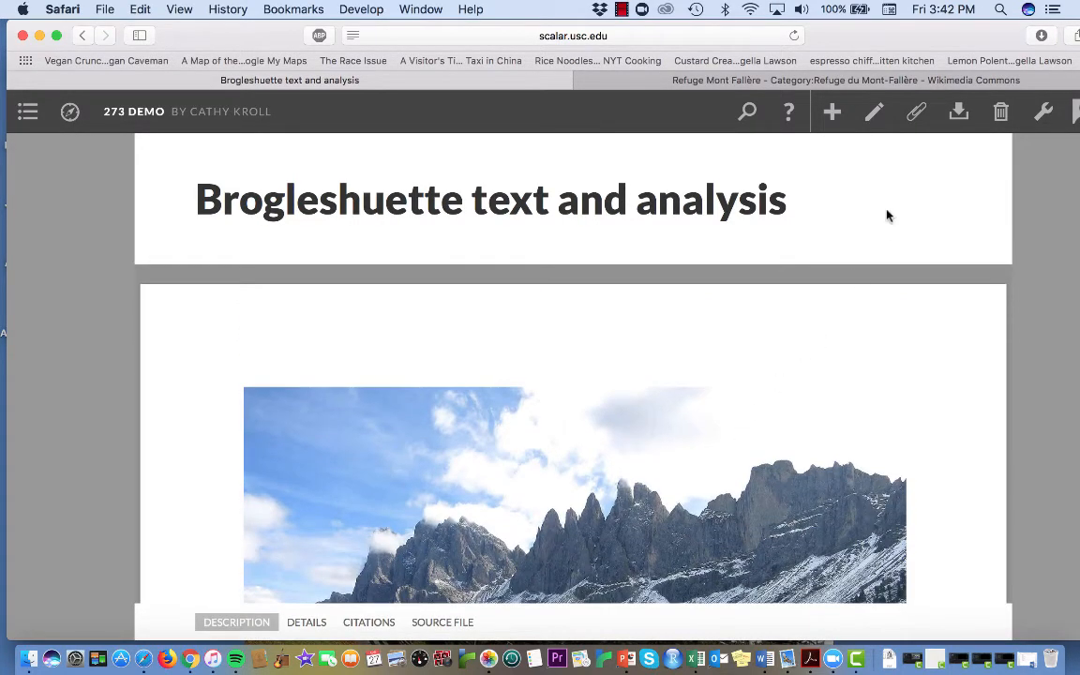
Step: Create a new page in the 273 Demo book with the title "Media Gallery with Paragraphs Below"
click(830, 113)
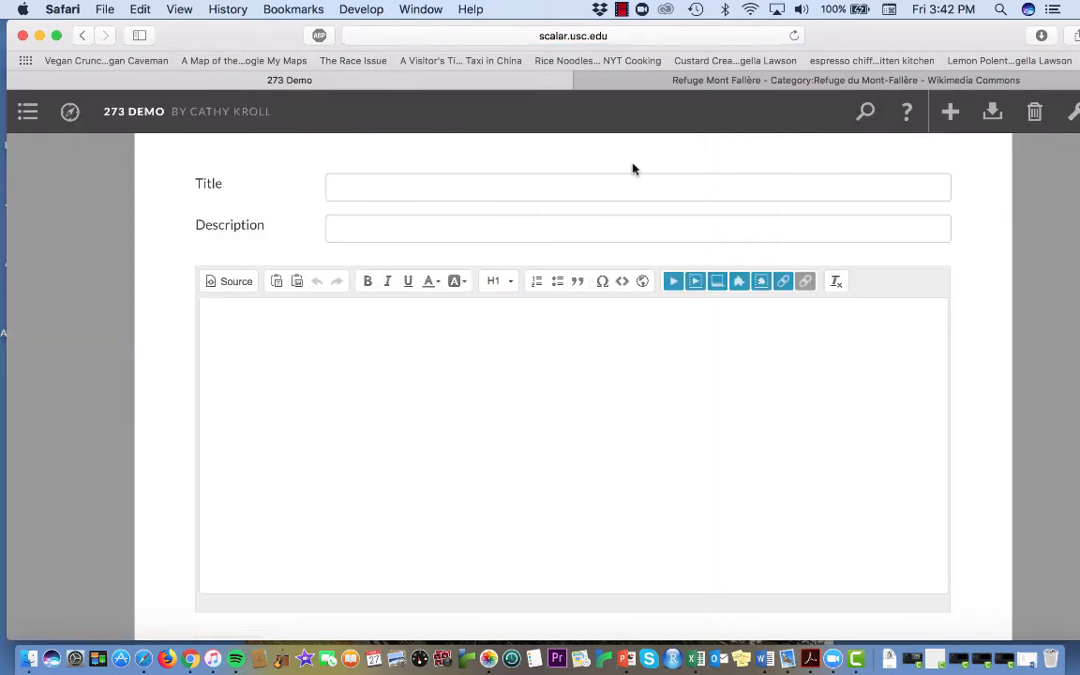
click(532, 185)
text(Med)
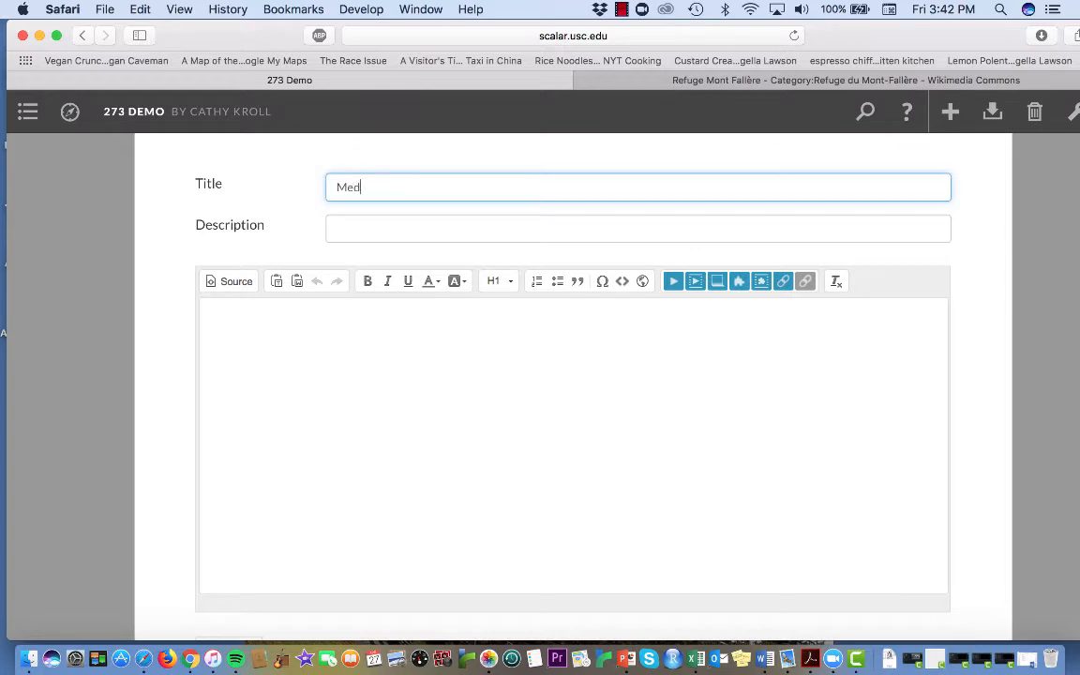
text(ia Gall)
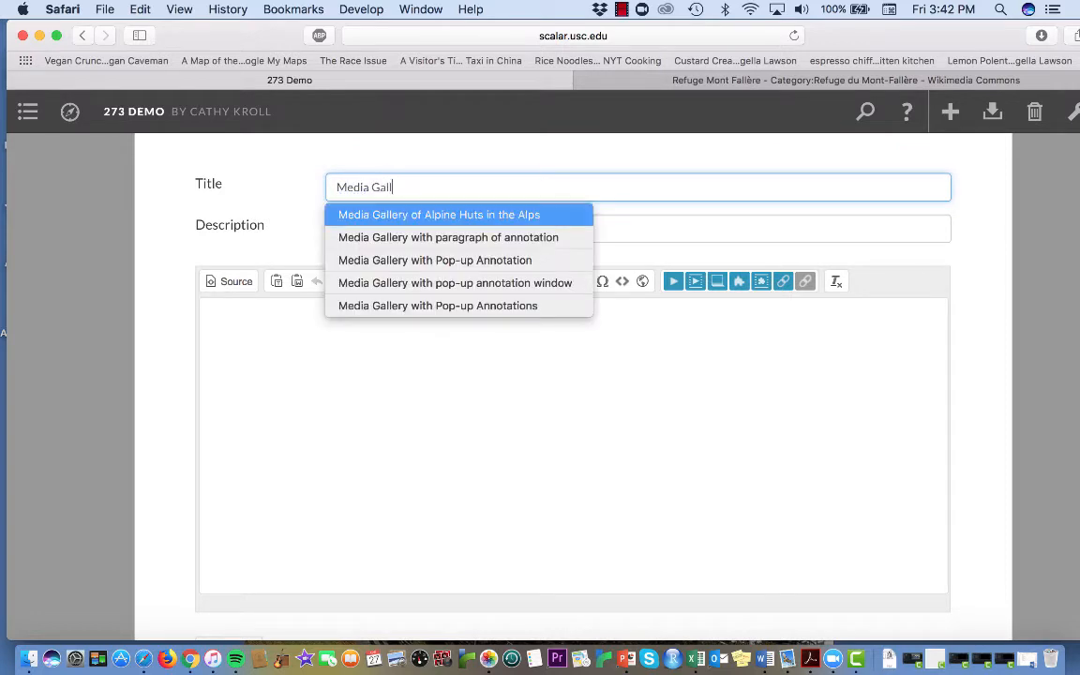
text(ery wit)
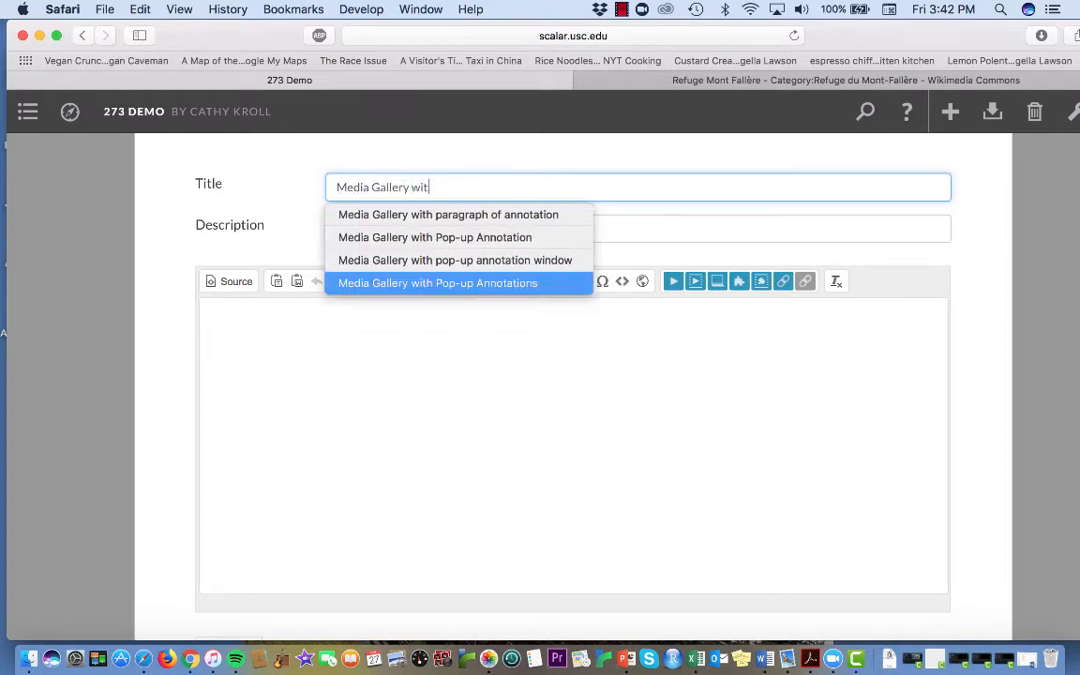
text(h Para)
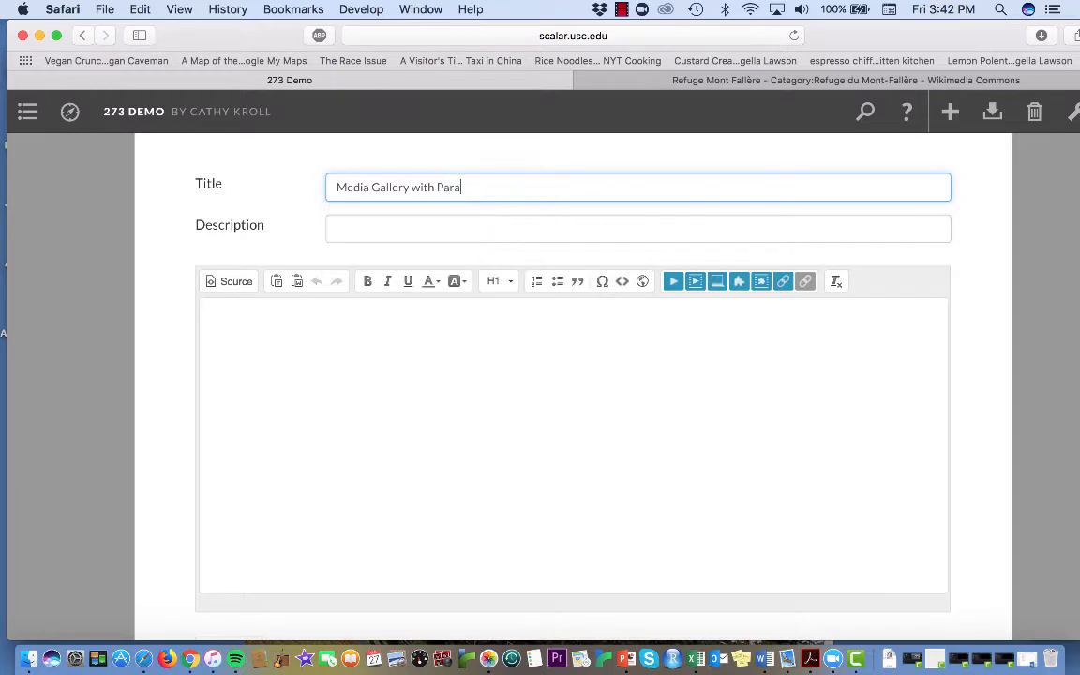
text(graphs Below)
Step: Insert "of Alpine Huts" after "Media Gallery" in the page title
click(408, 188)
text(of Alpine )
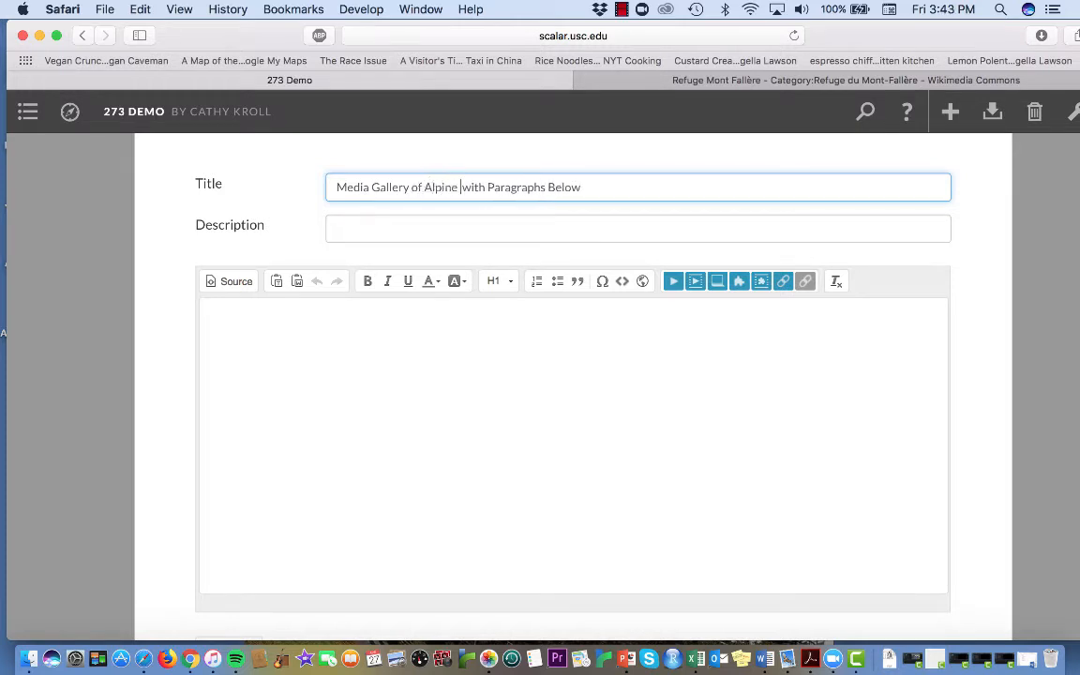
text(Huts)
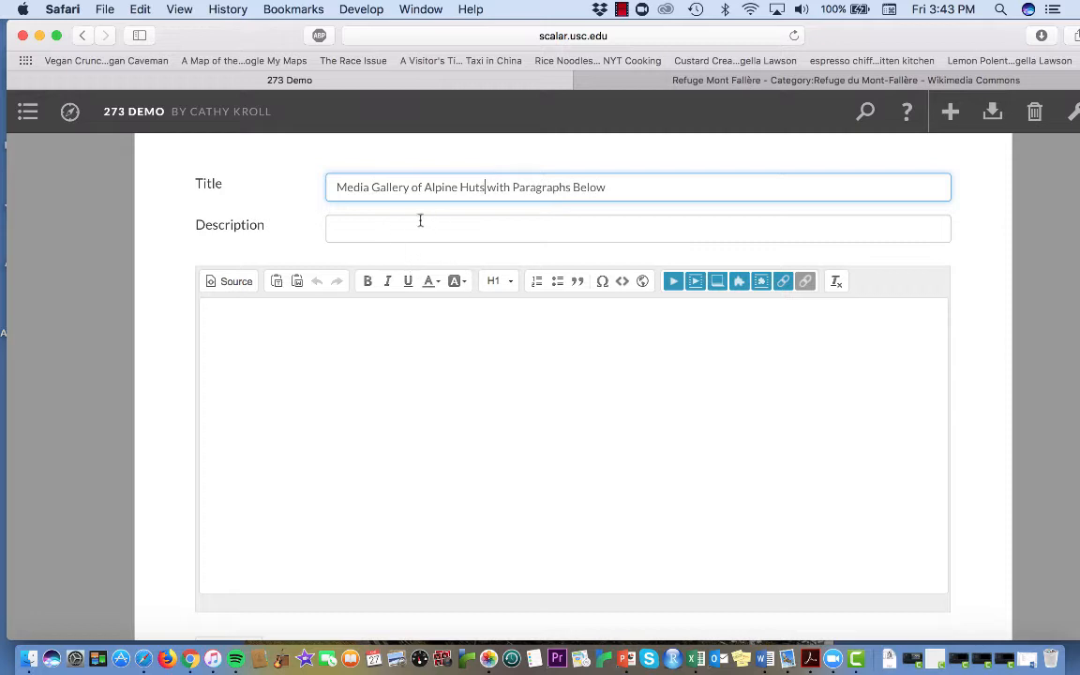
Step: Start an inline media link in the empty page body and choose the "Brogleshuette text and analysis" PDF
click(701, 356)
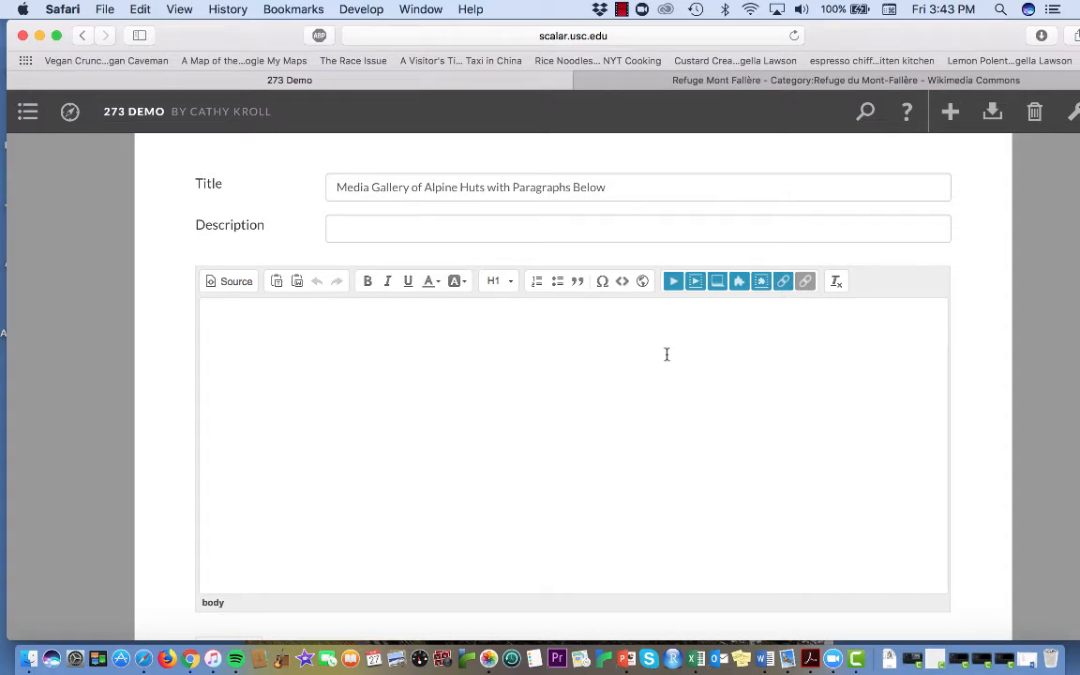
click(694, 283)
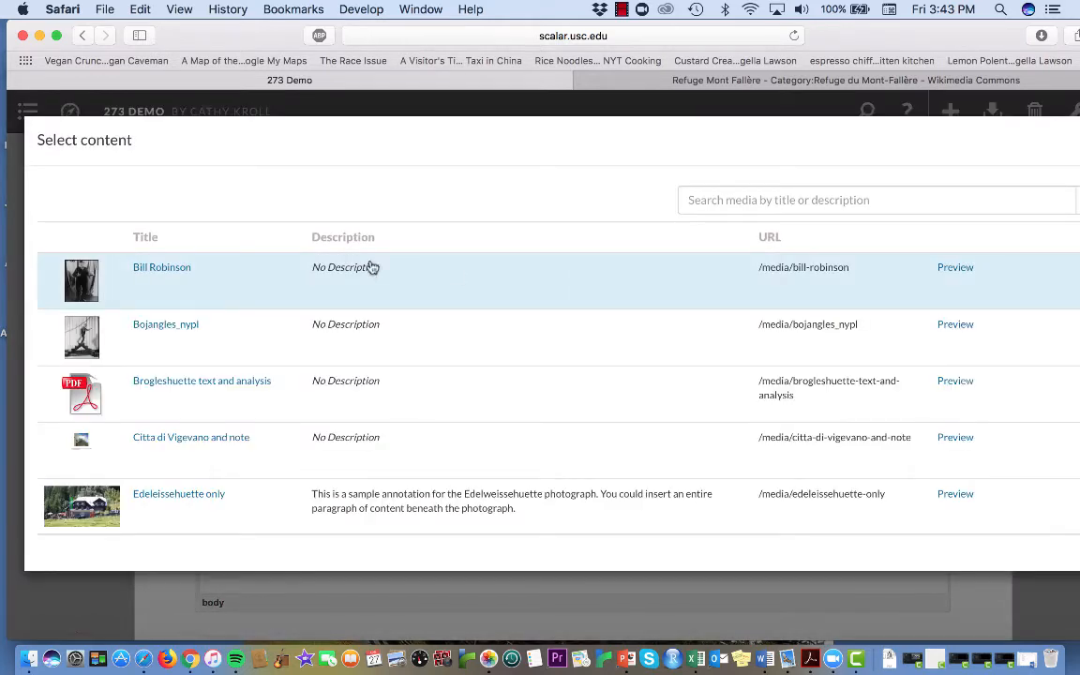
scroll(415, 375, down, 6)
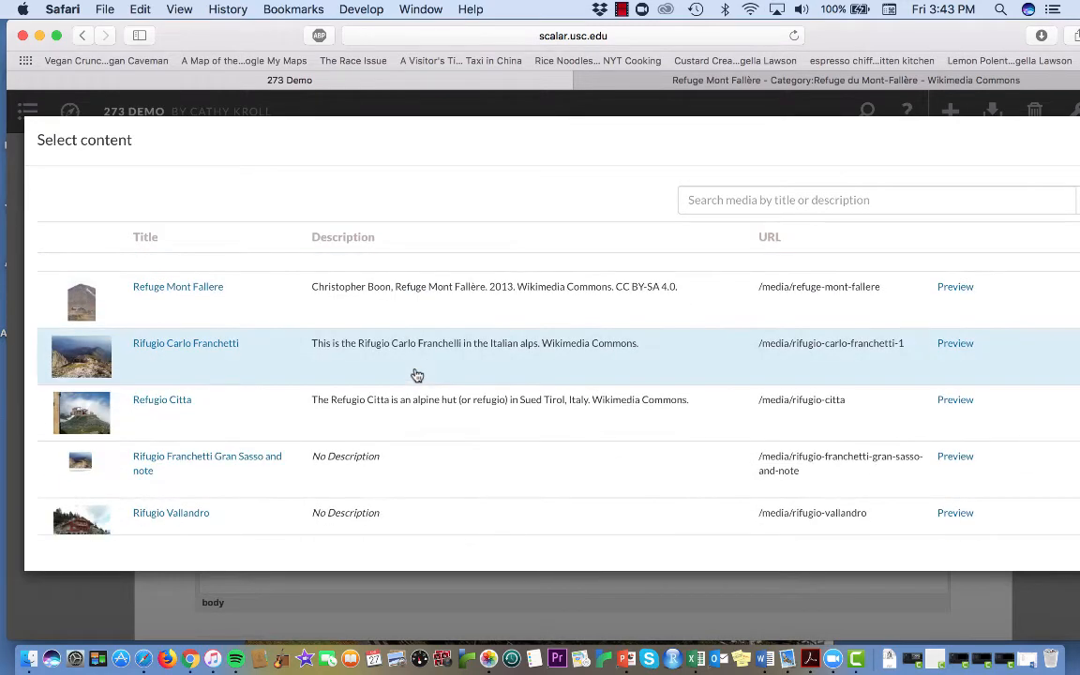
scroll(417, 375, down, 3)
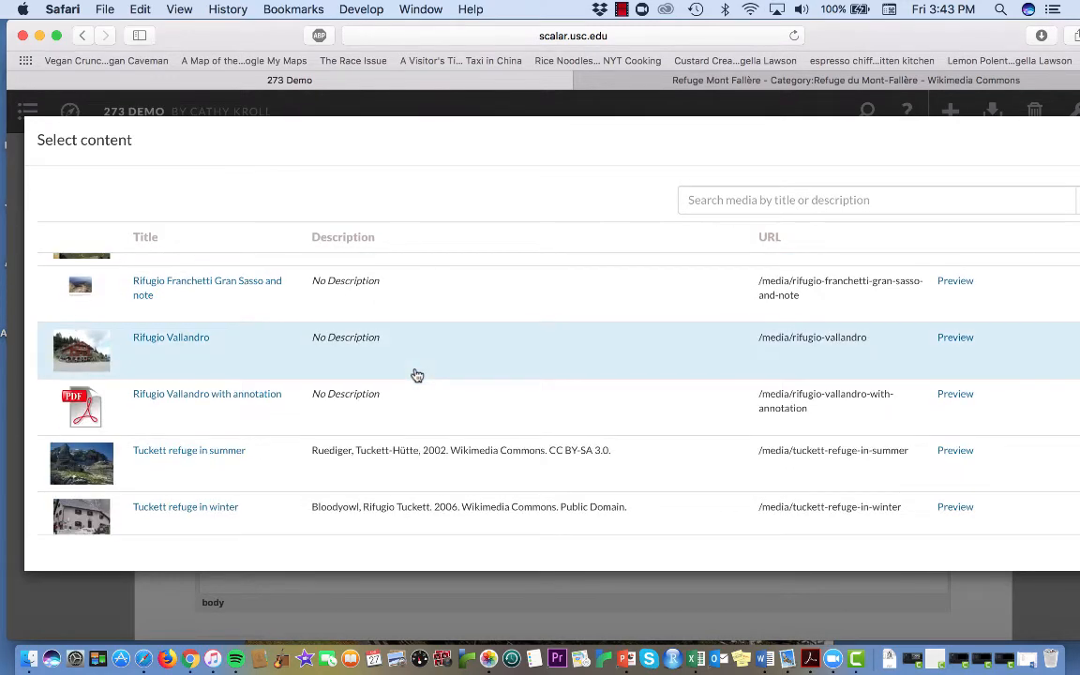
scroll(418, 374, up, 2)
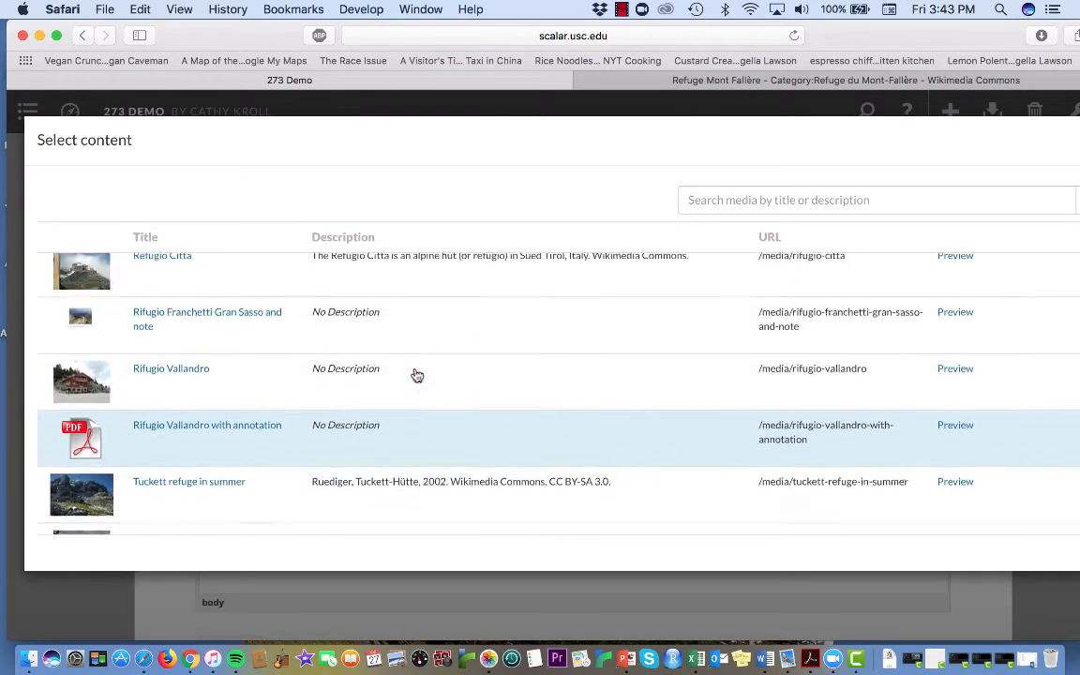
scroll(417, 375, up, 8)
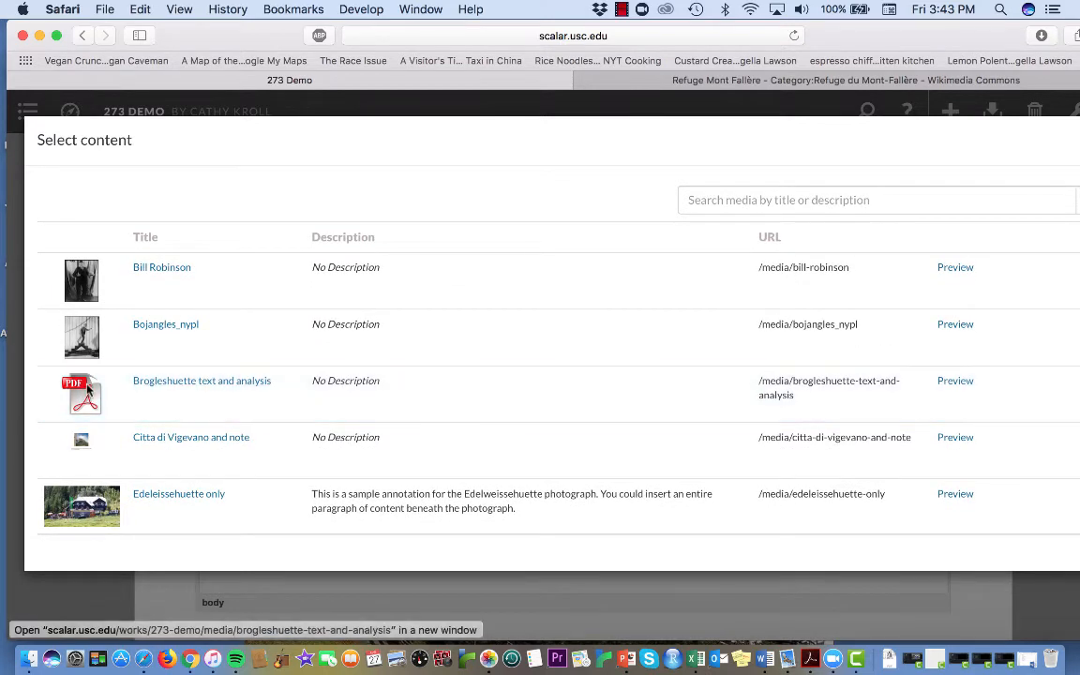
drag(88, 392, 225, 403)
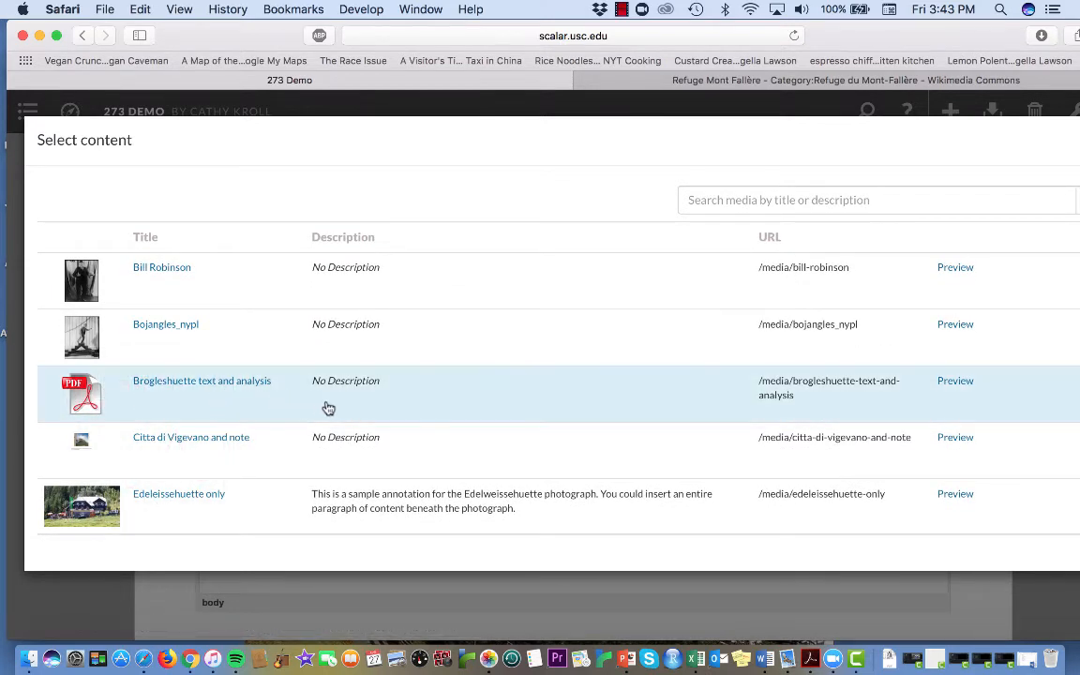
click(486, 398)
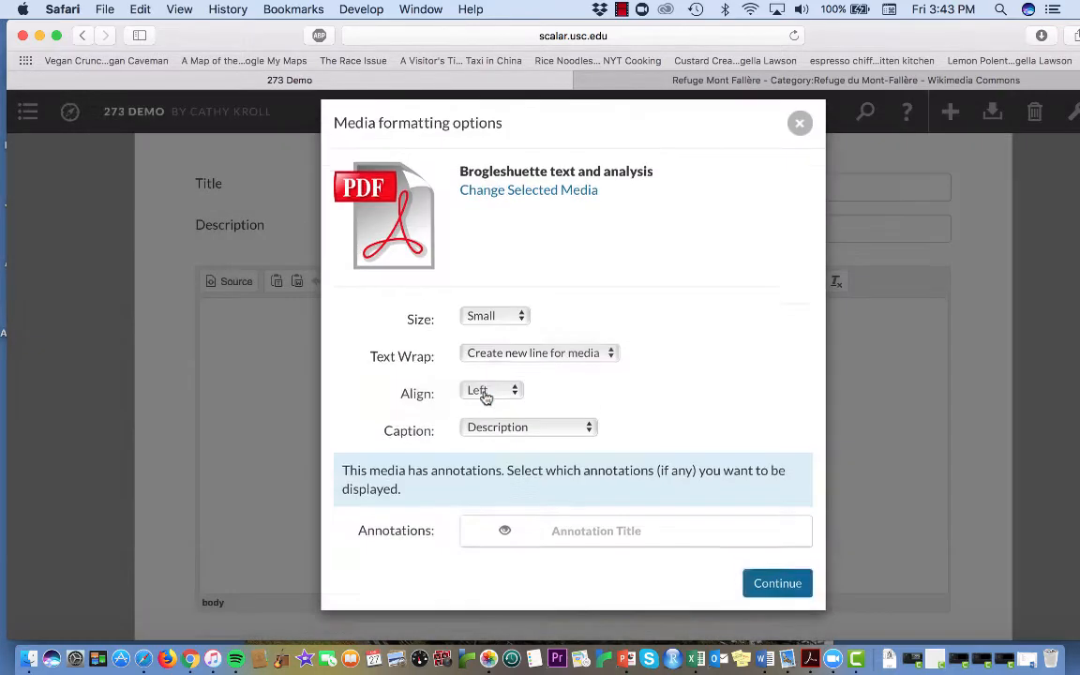
Step: Insert the Brogleshuette PDF at Large size with Center alignment
click(511, 336)
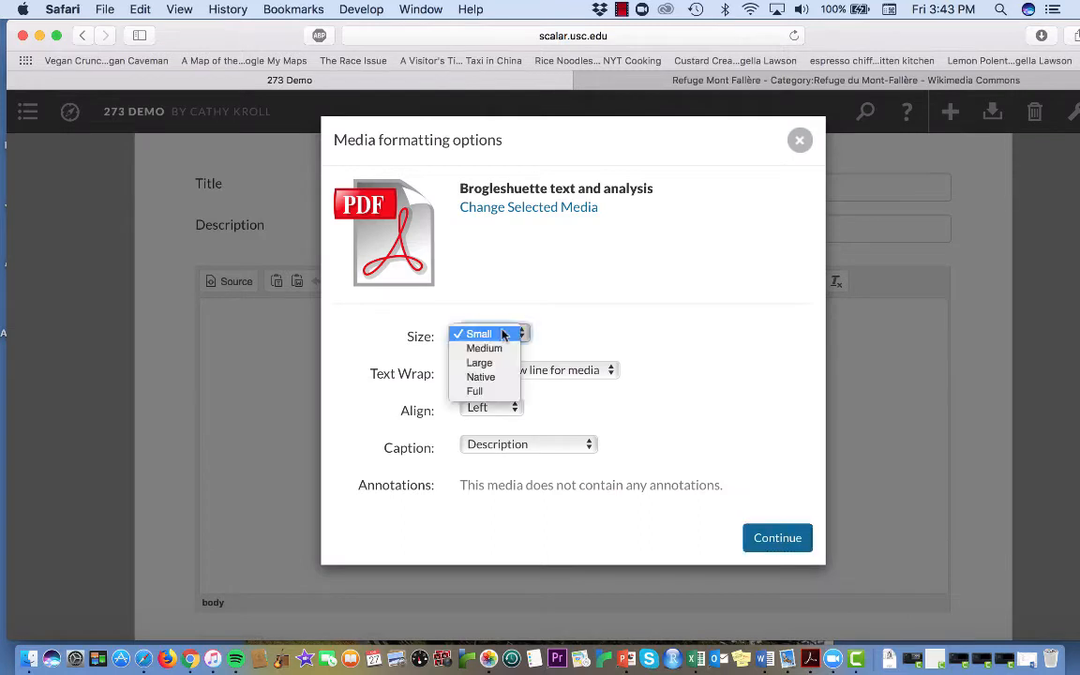
click(480, 363)
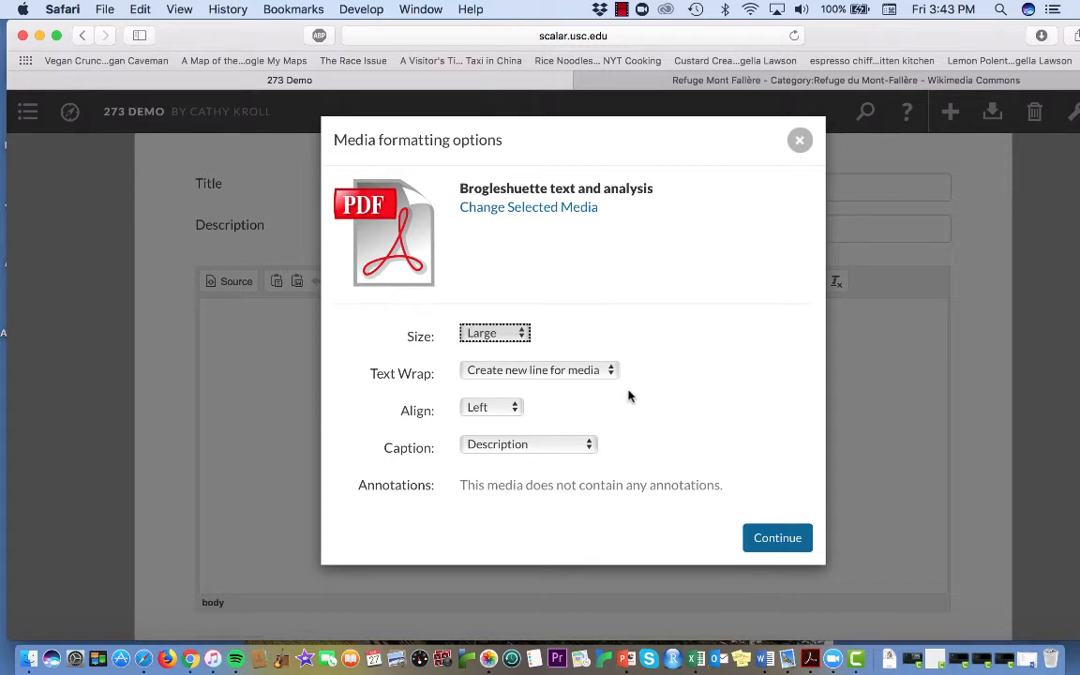
click(486, 413)
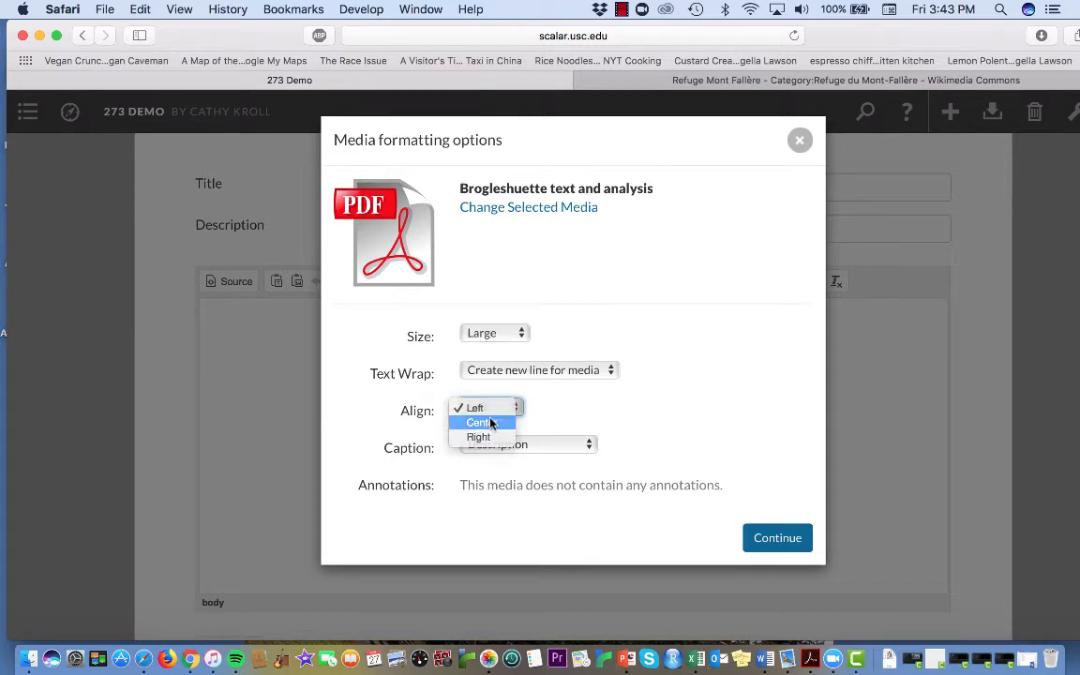
click(489, 424)
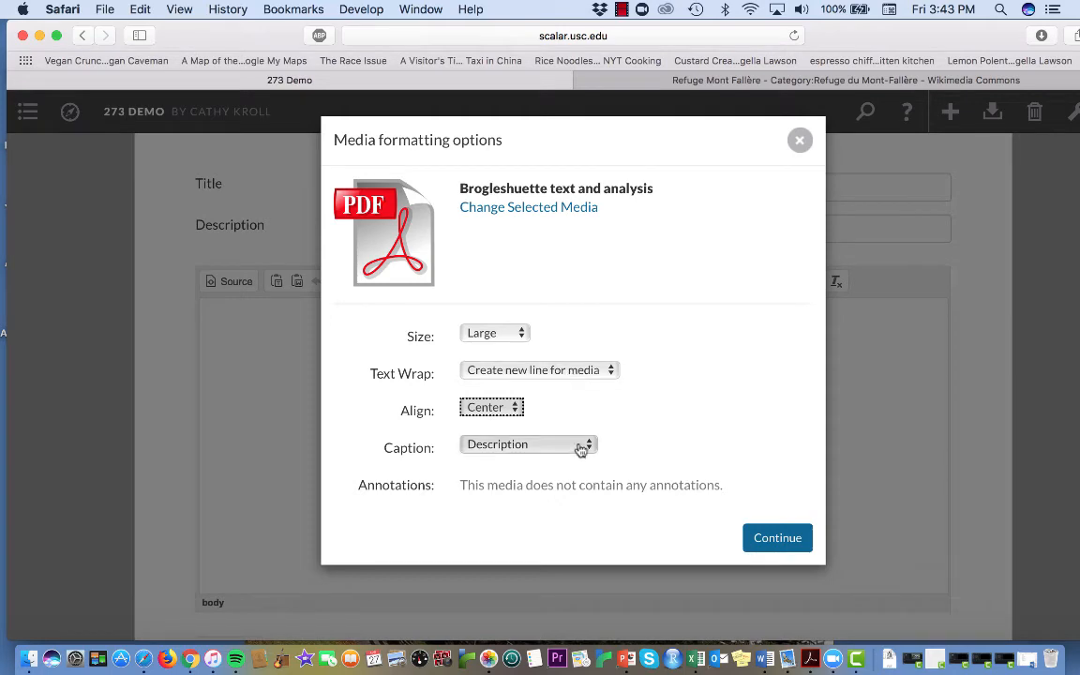
click(761, 537)
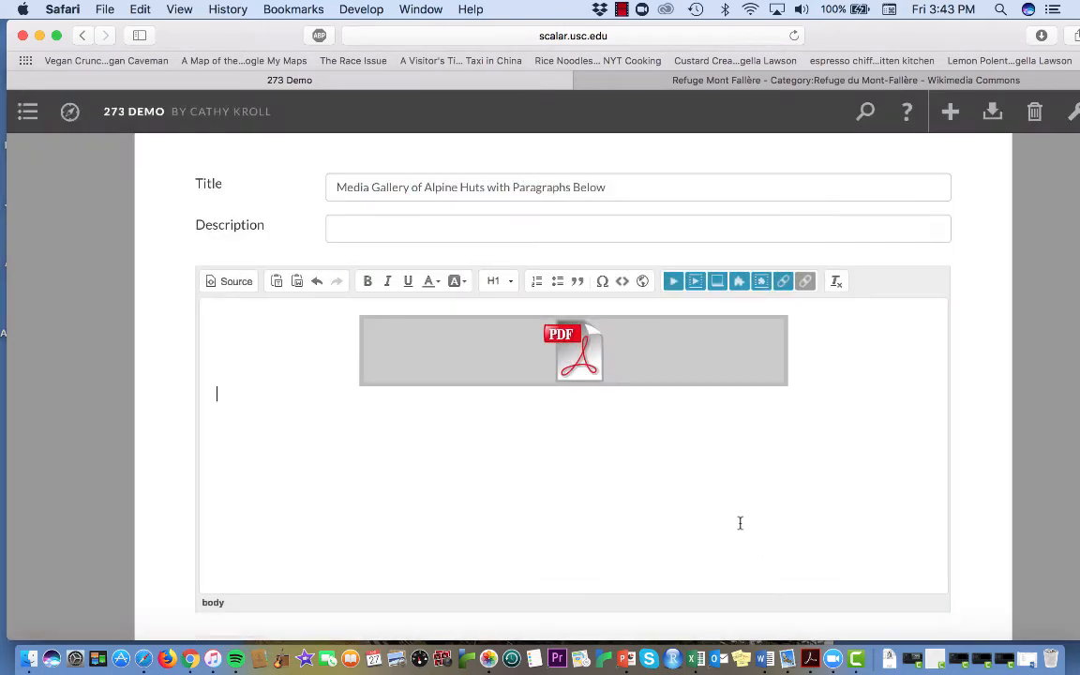
Step: Insert the "Rifugio Vallandro with annotation" PDF as inline media below the first, at Large size with Center alignment
mouse_move(755, 349)
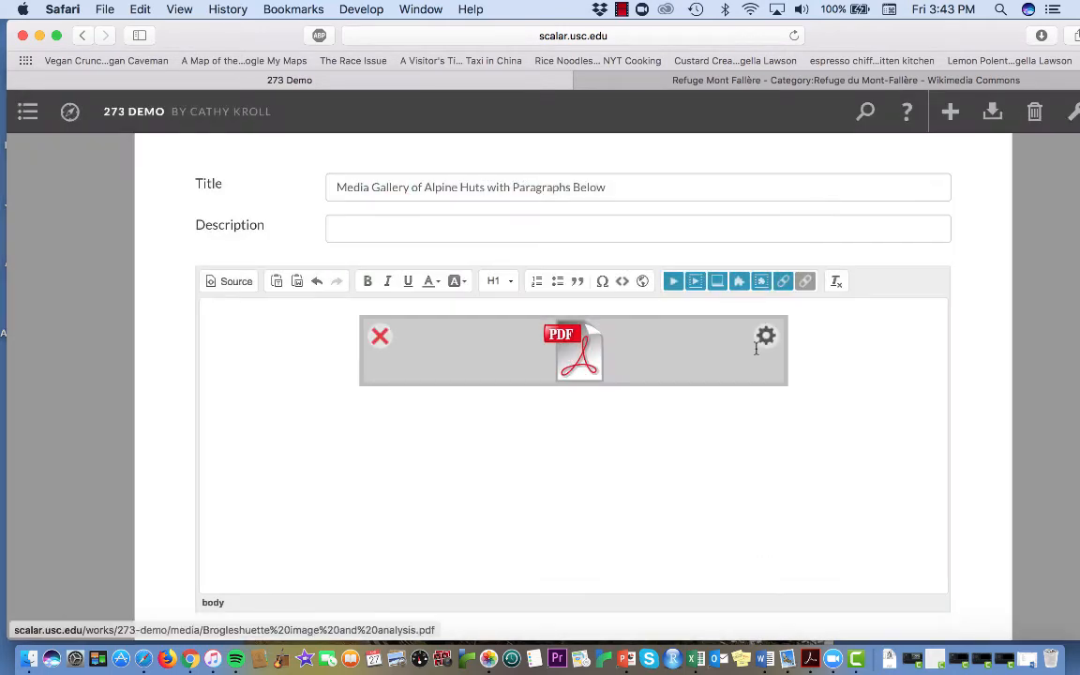
click(695, 284)
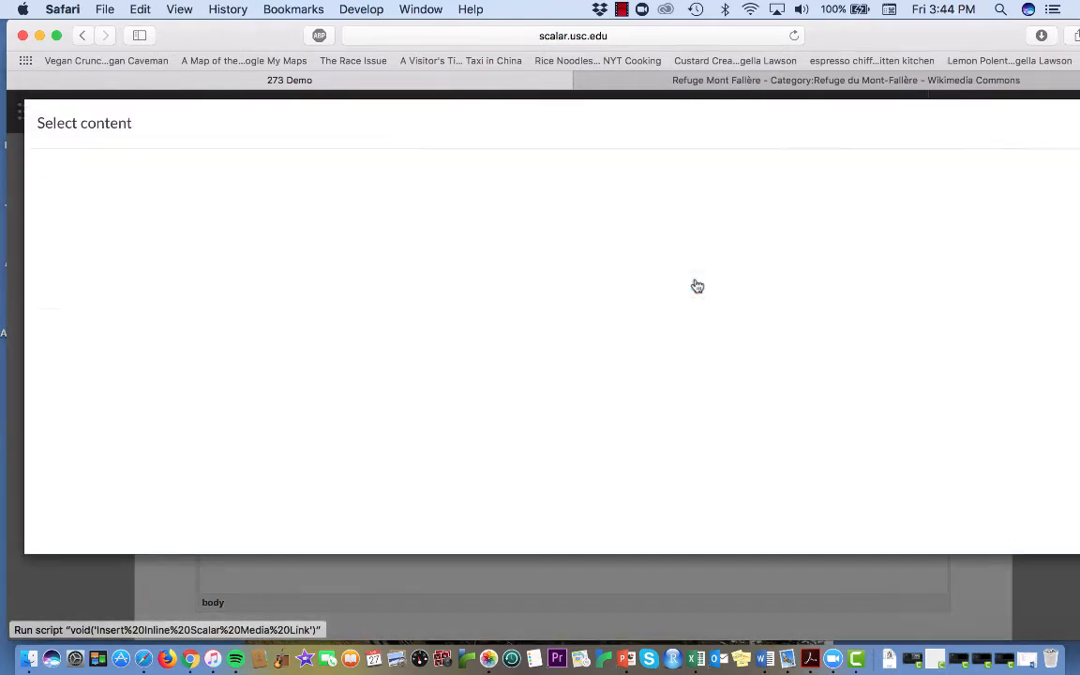
scroll(698, 286, down, 10)
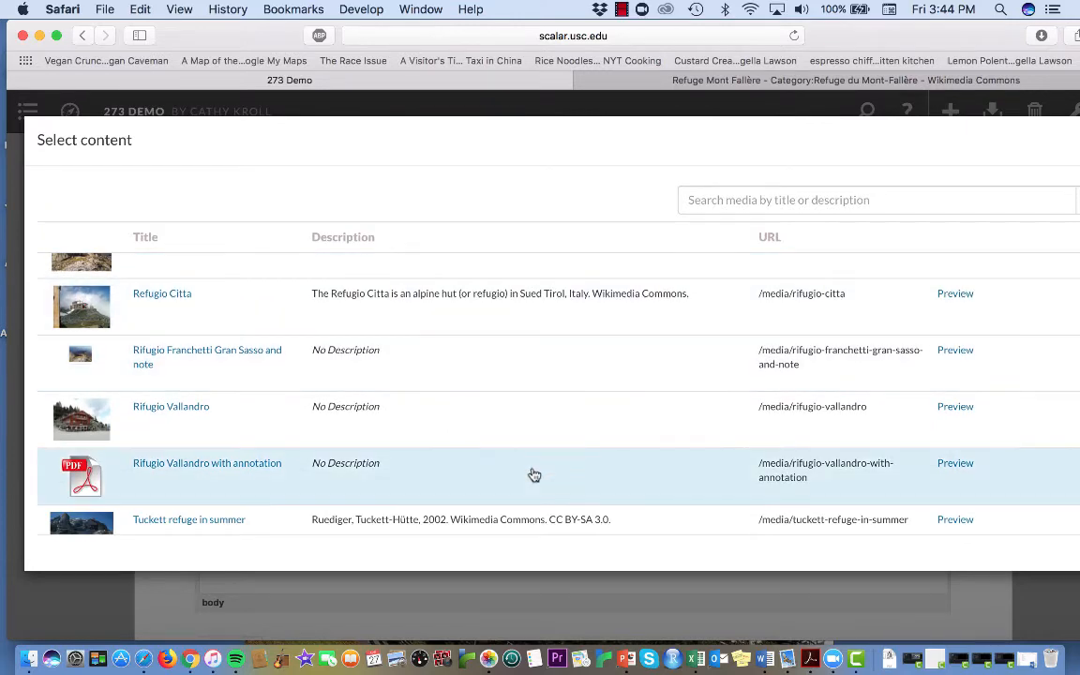
click(532, 474)
click(494, 333)
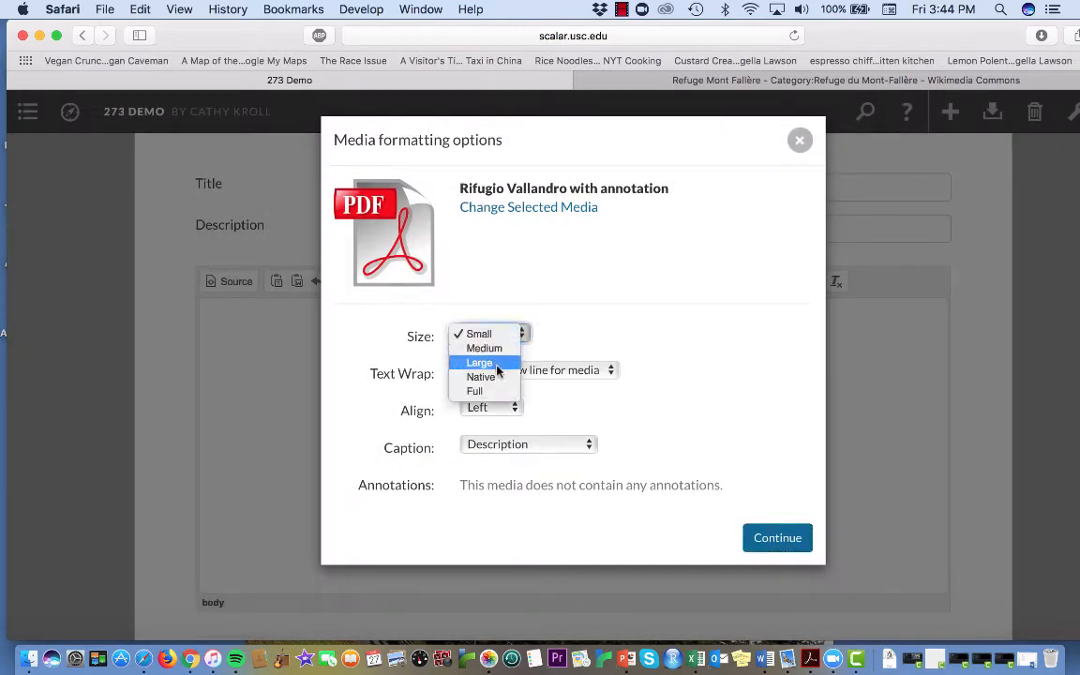
click(500, 364)
click(506, 410)
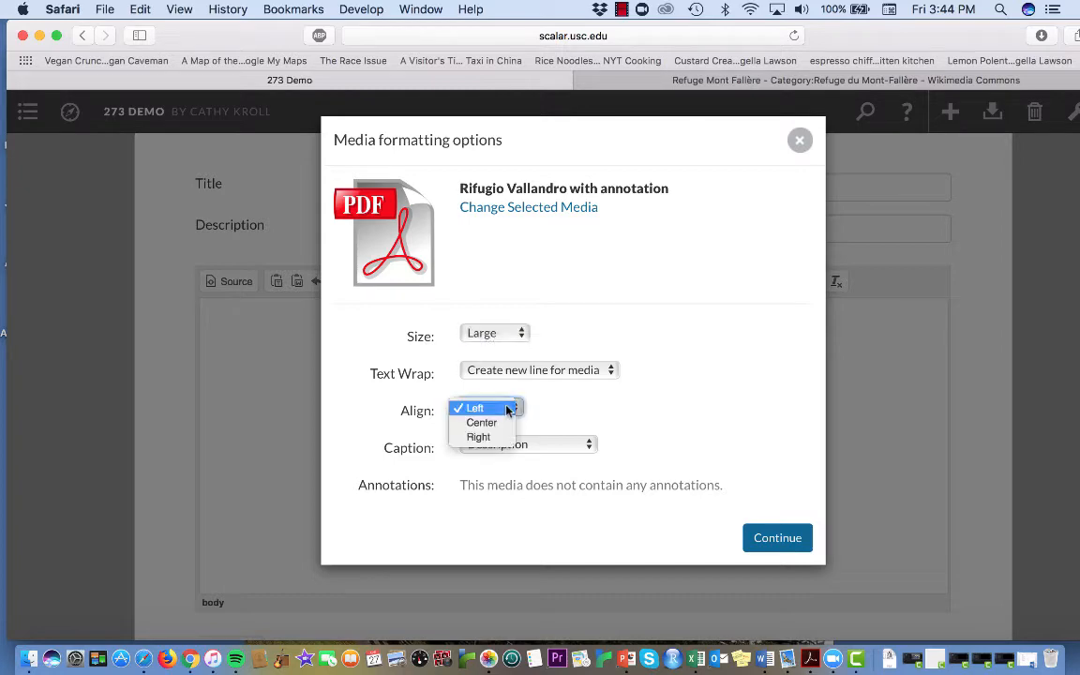
click(498, 422)
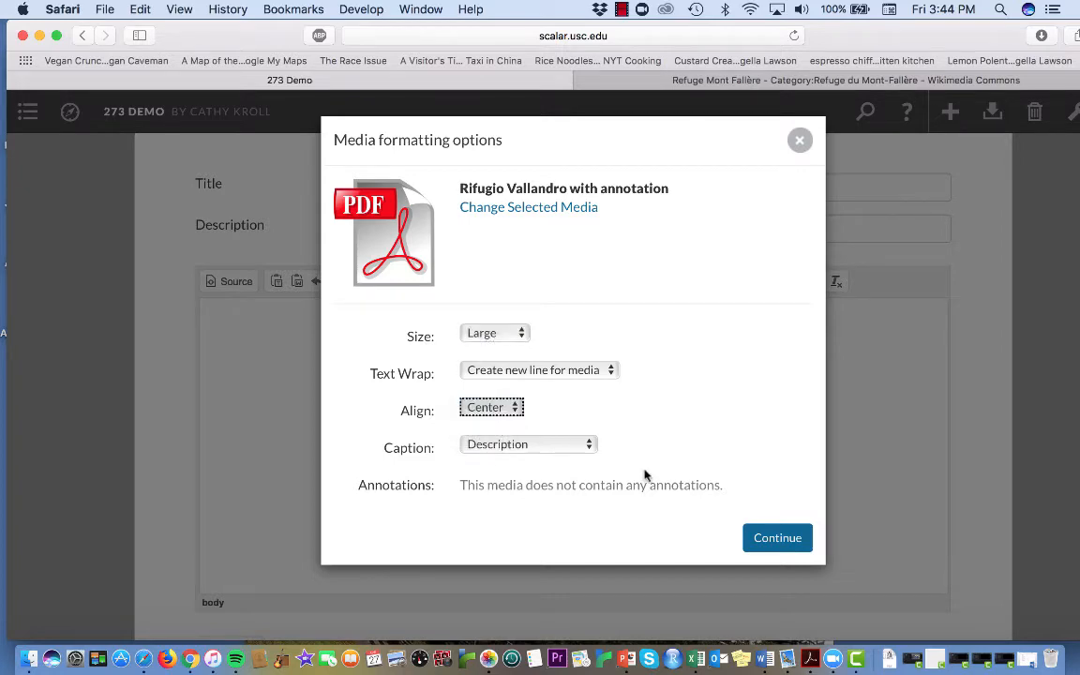
click(786, 539)
Step: Set the page layout to Media Gallery, then save and view the page
scroll(788, 542, down, 5)
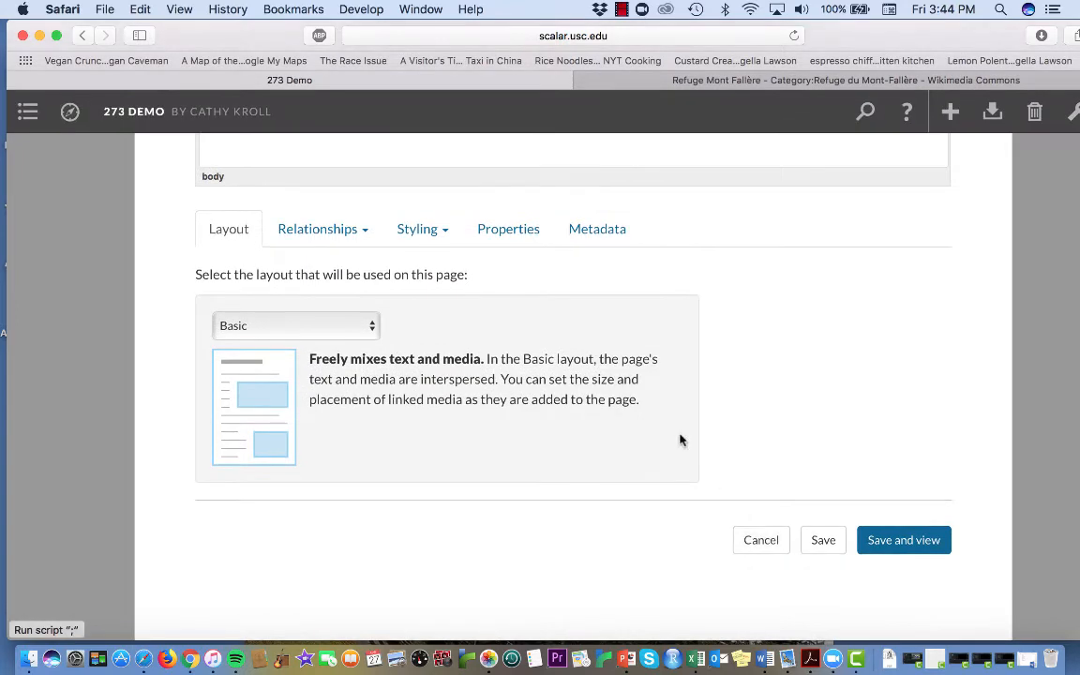
click(319, 324)
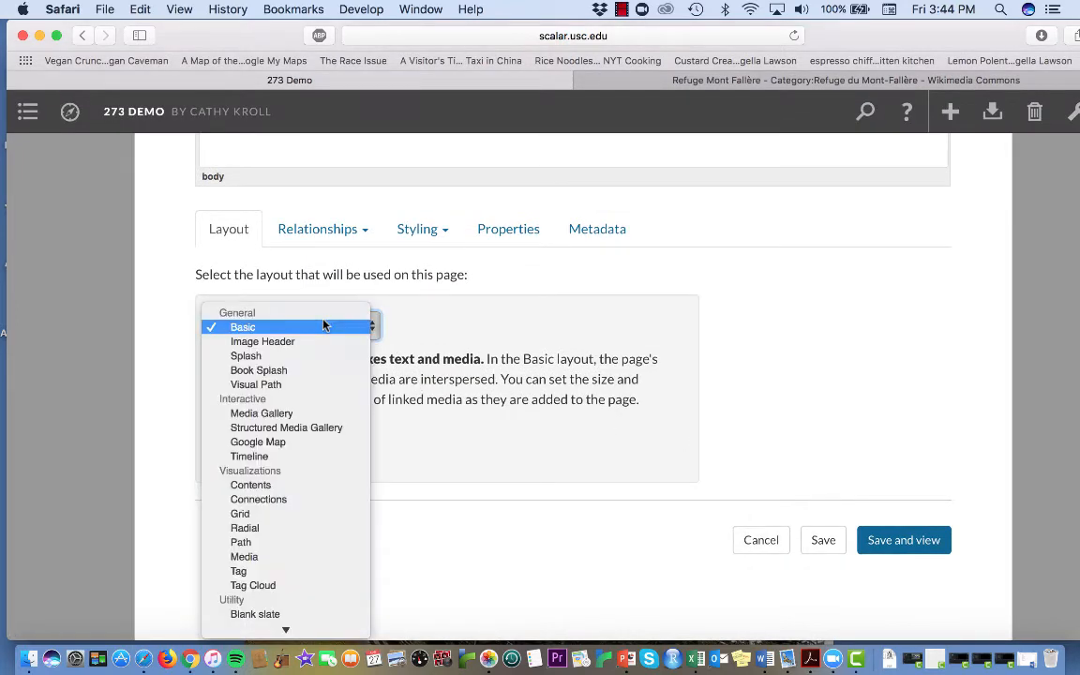
click(300, 413)
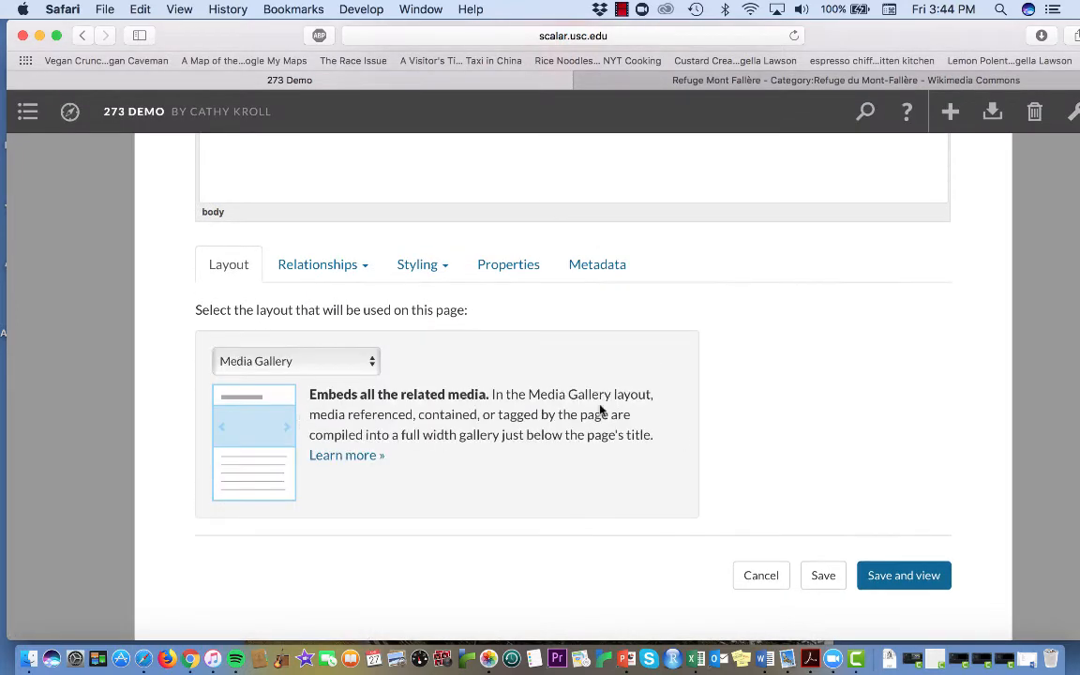
scroll(679, 392, up, 10)
scroll(679, 393, down, 5)
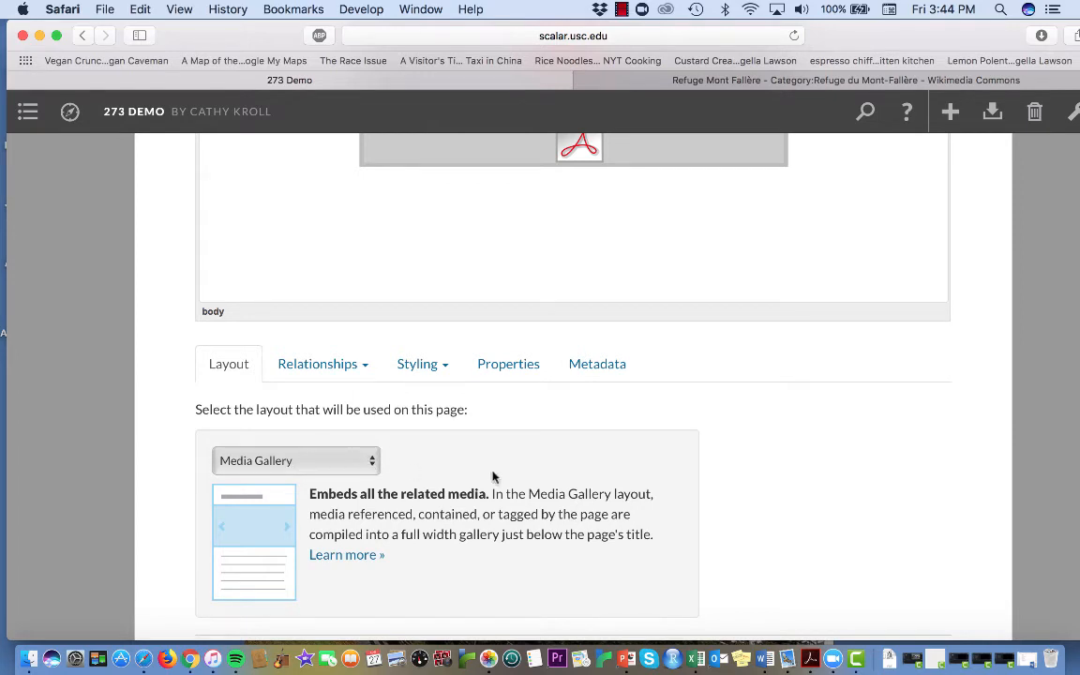
scroll(493, 477, down, 3)
click(891, 542)
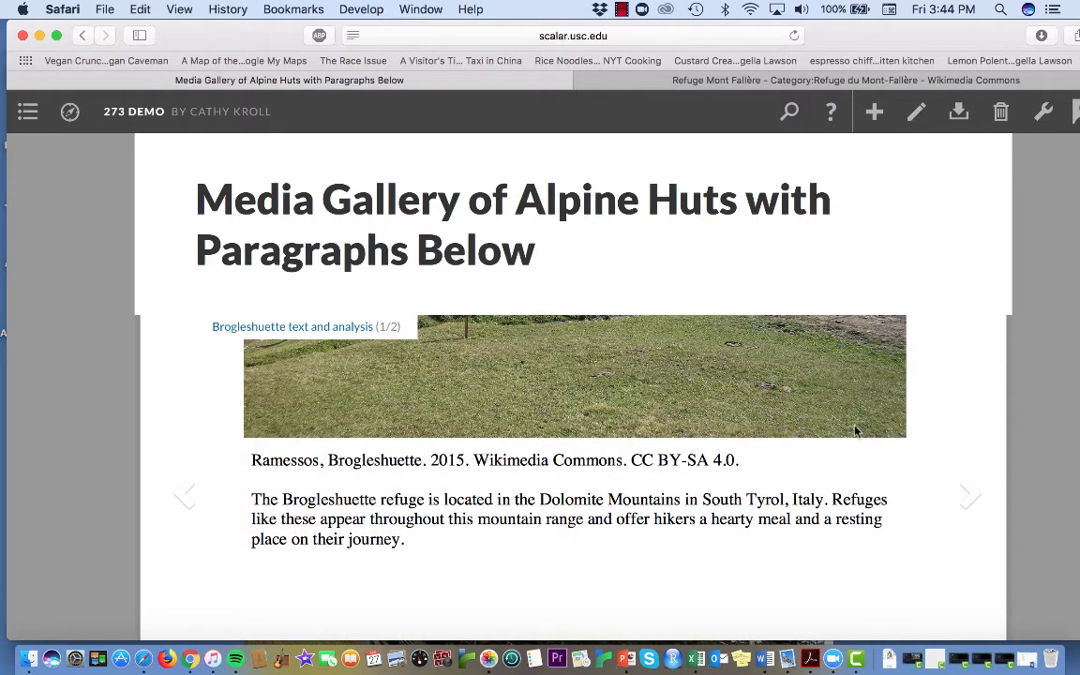
Step: Advance the gallery to the "Rifugio Vallandro with annotation" item and read through its photo and paragraphs
click(970, 496)
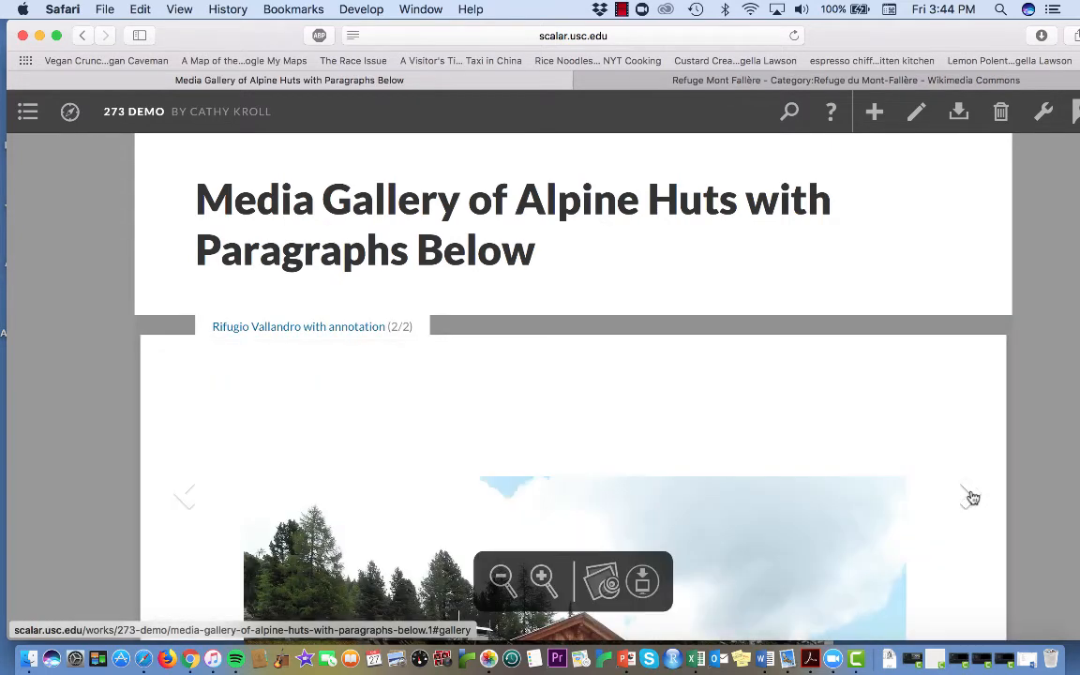
scroll(971, 497, down, 5)
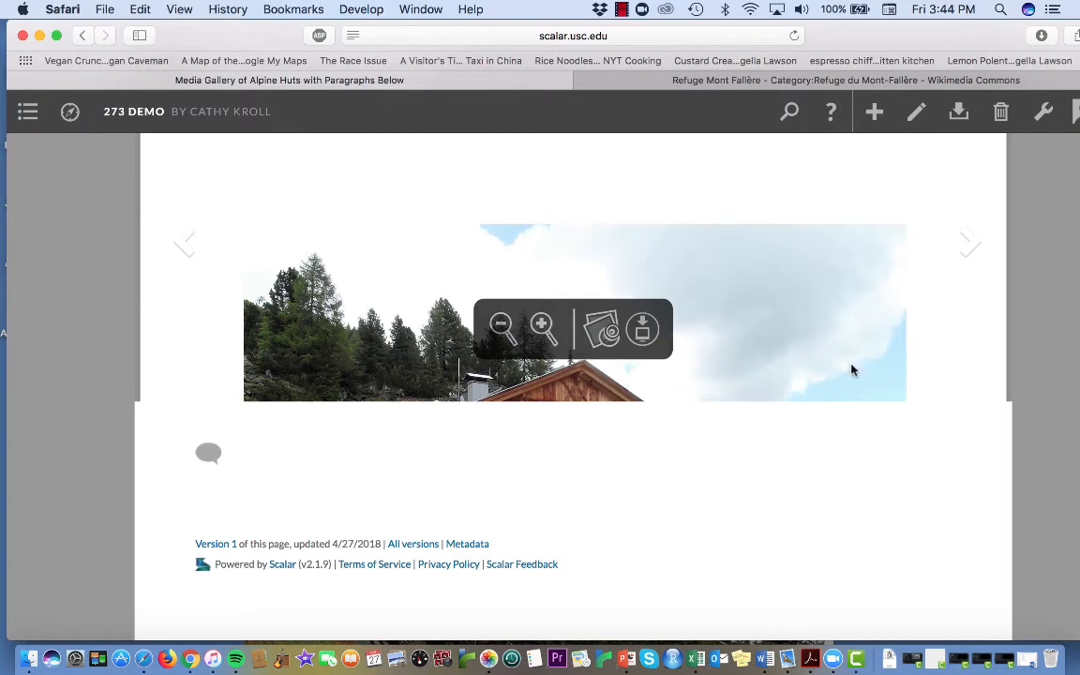
scroll(851, 352, down, 10)
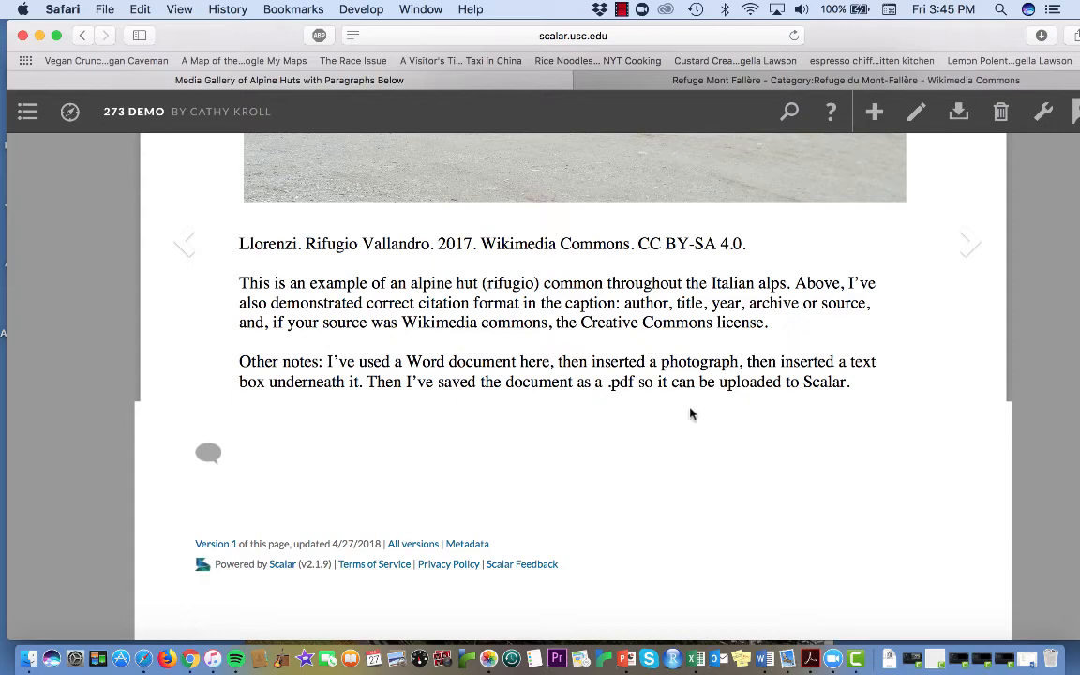
scroll(737, 442, up, 5)
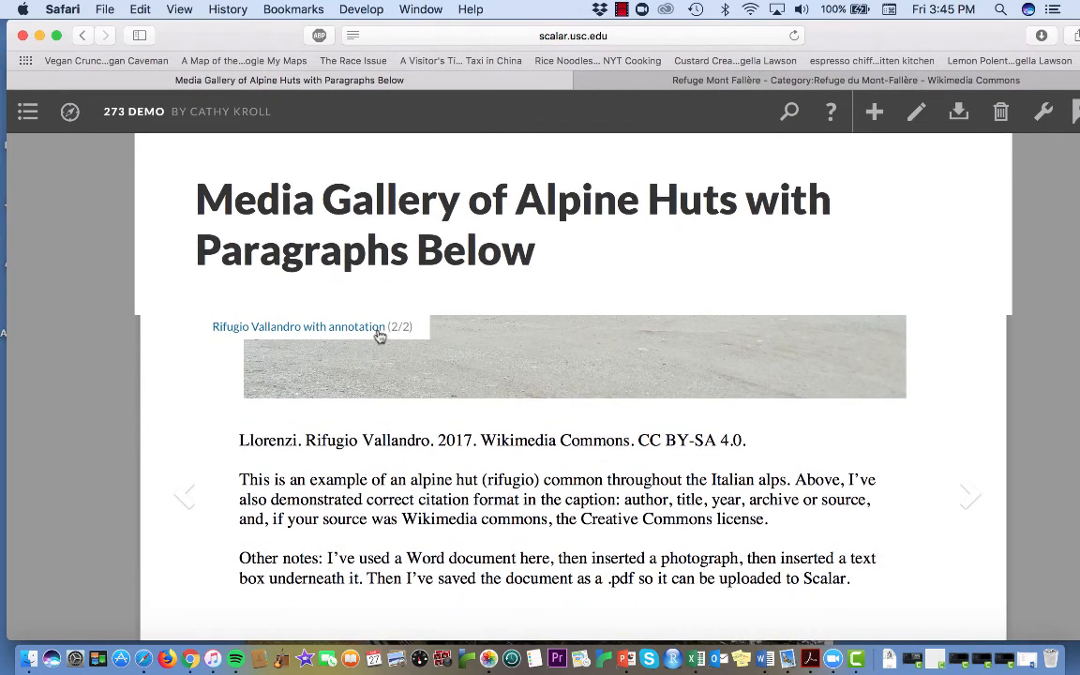
Step: Visit the media page of "Rifugio Vallandro with annotation" and return to that item in the gallery
click(371, 328)
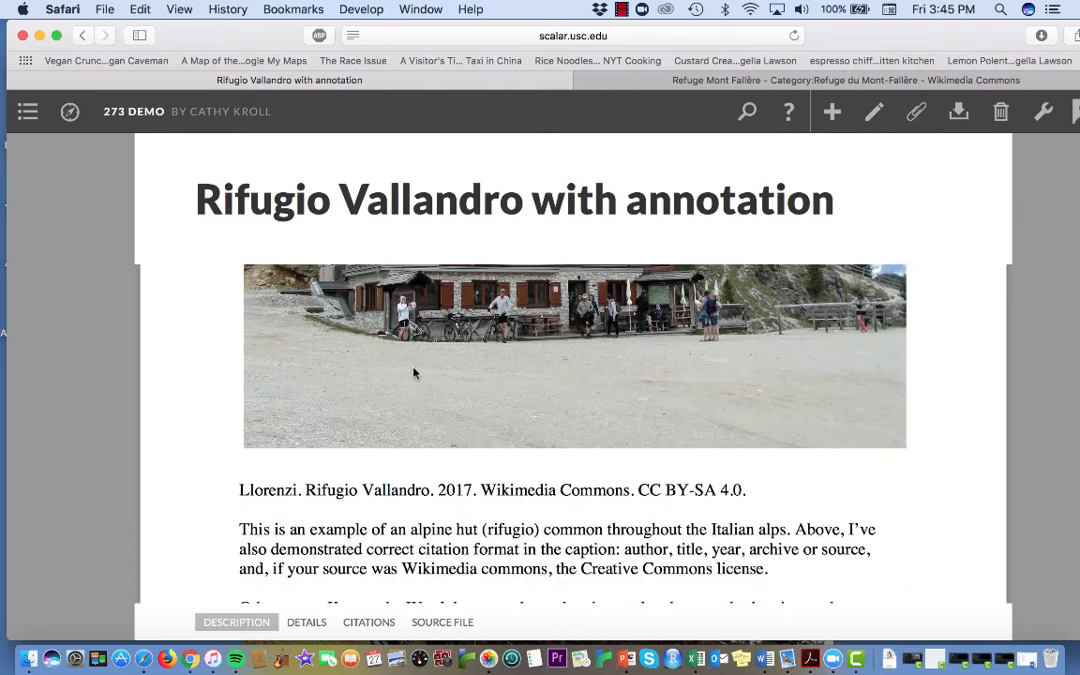
click(83, 36)
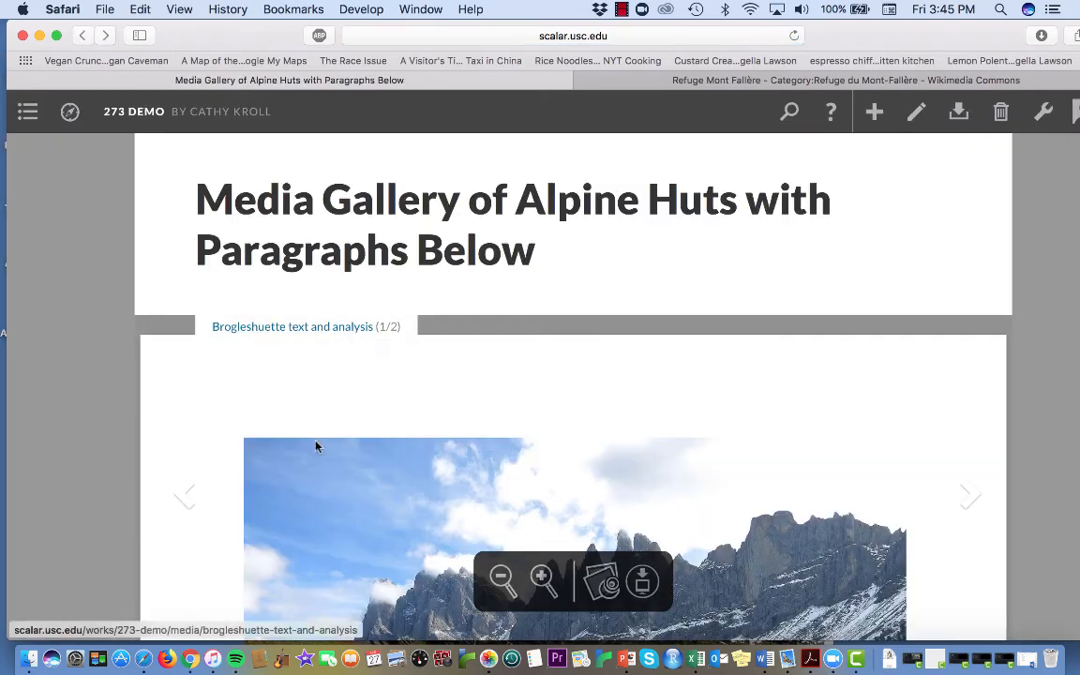
click(183, 498)
Step: Examine the Rifugio Vallandro photo in the gallery together with the citation and paragraphs below it
scroll(555, 504, down, 5)
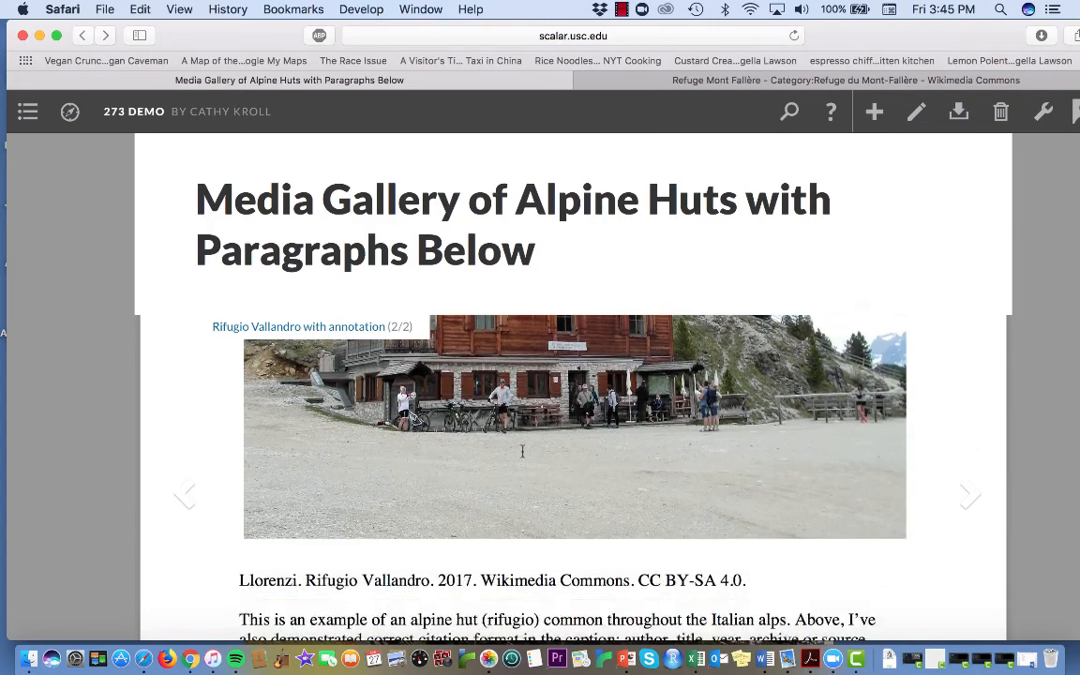
scroll(555, 505, up, 3)
scroll(555, 505, up, 3)
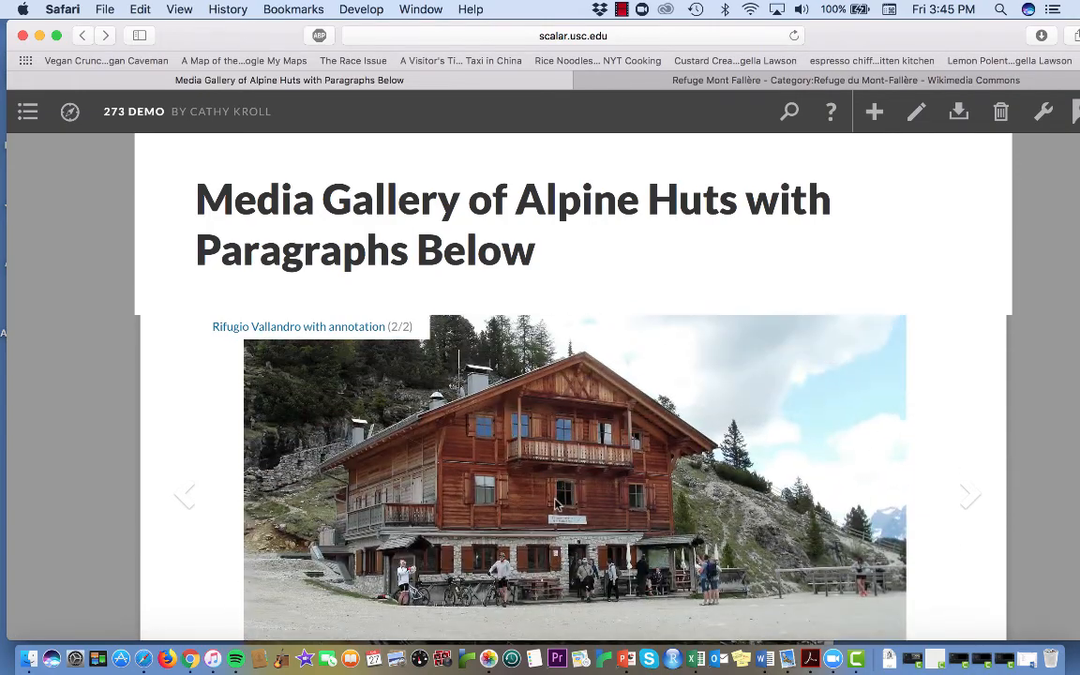
scroll(535, 545, down, 5)
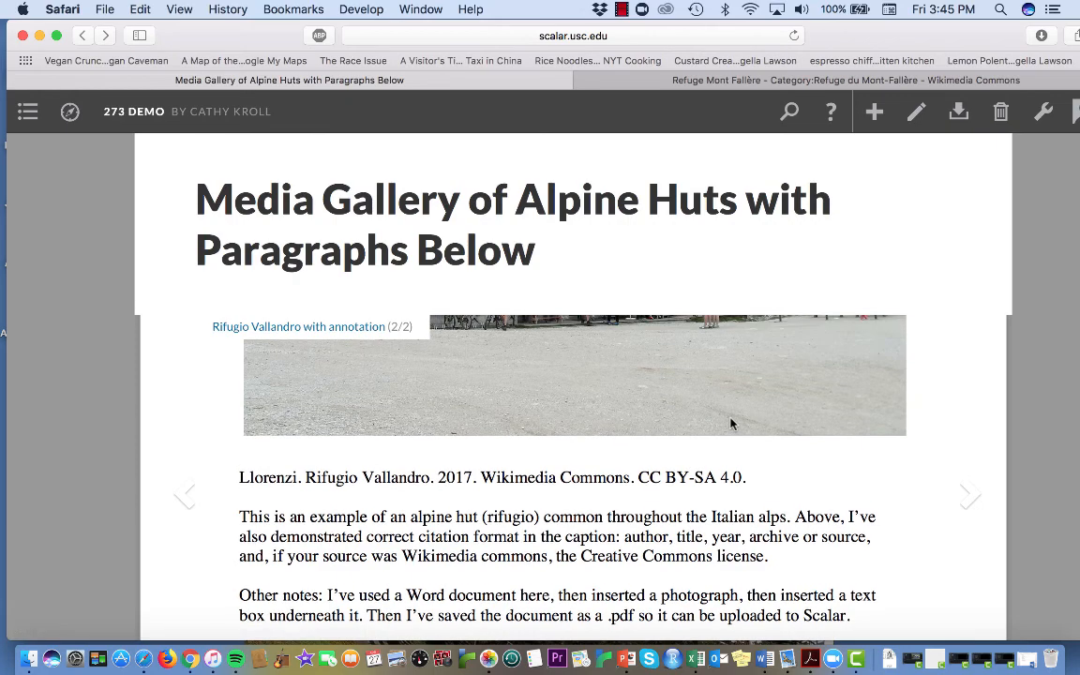
scroll(730, 419, up, 4)
scroll(730, 419, down, 4)
scroll(730, 419, down, 2)
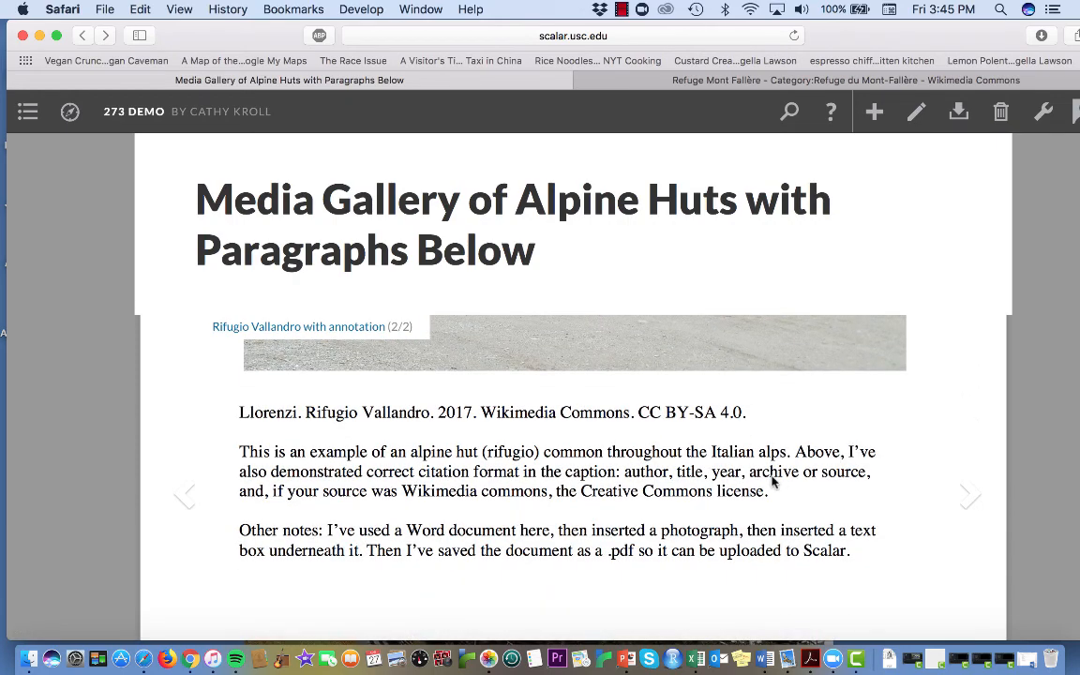
scroll(881, 489, down, 5)
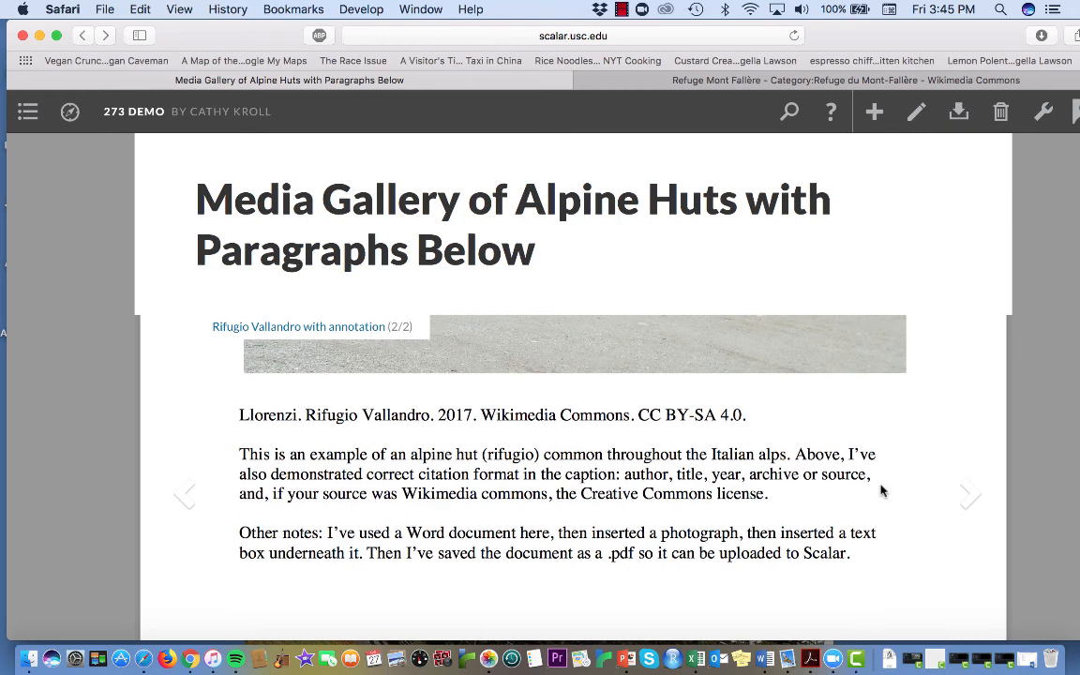